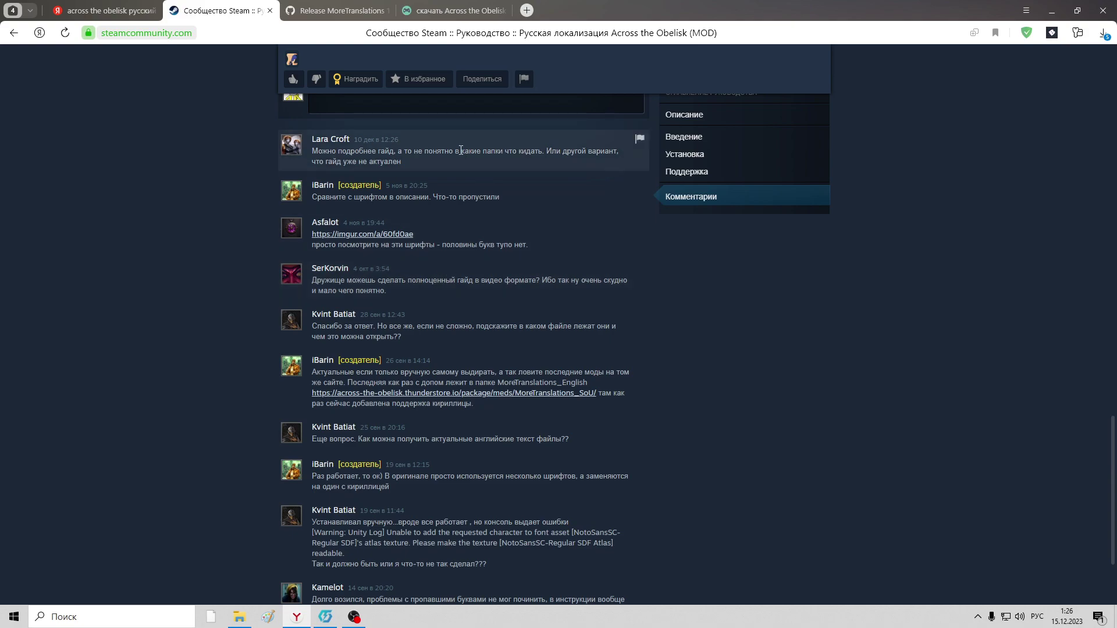
Step: Review the installation section of the Steam guide with its three mod download links
scroll(445, 280, up, 10)
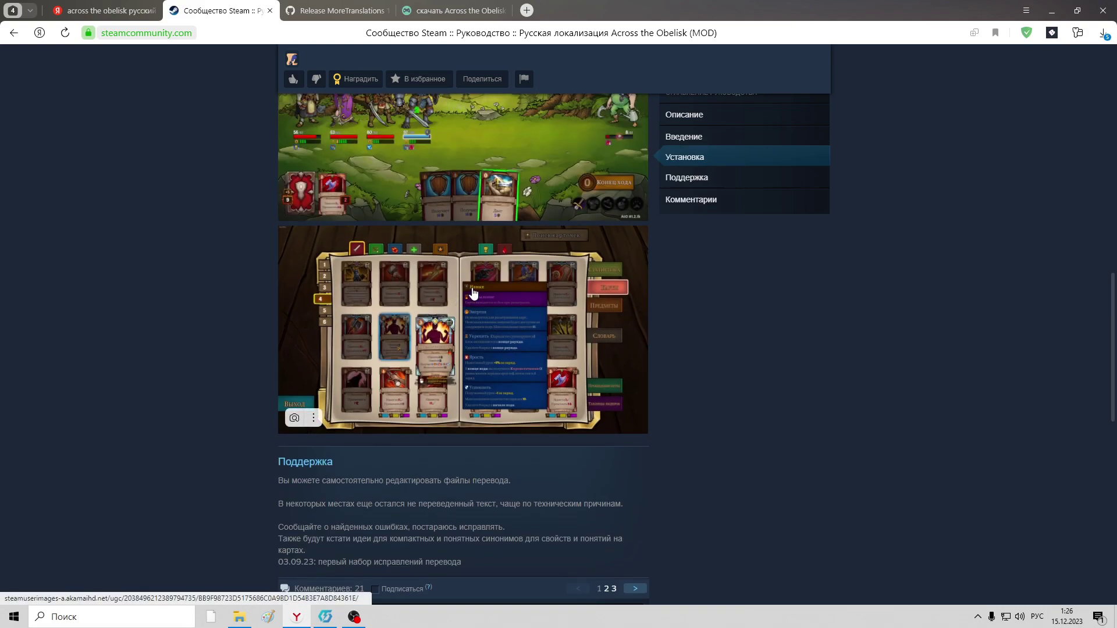
scroll(475, 291, up, 10)
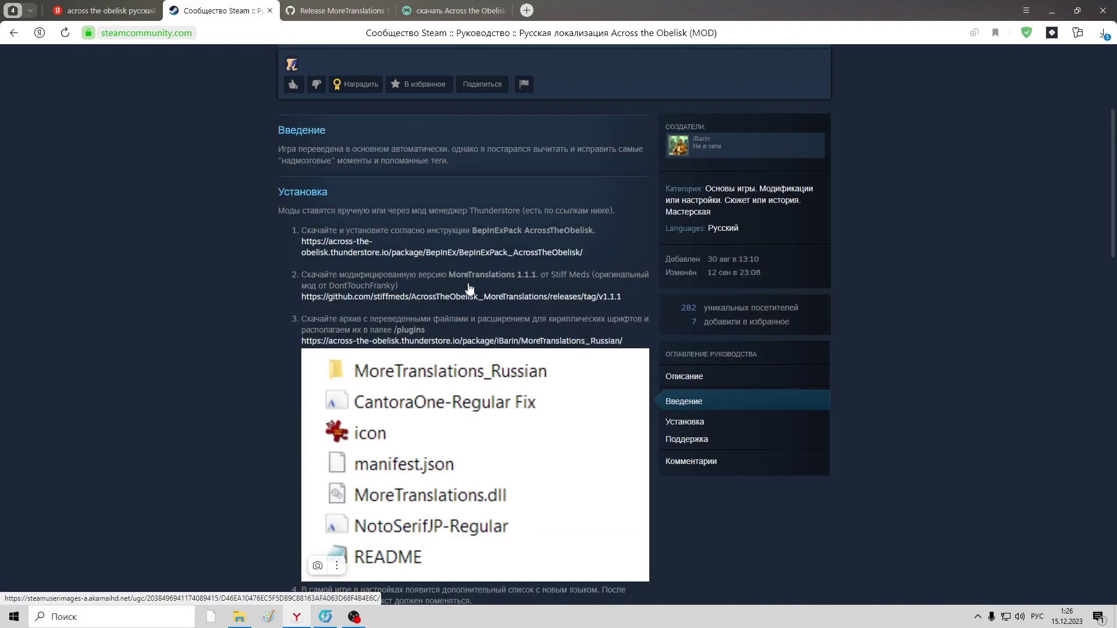
scroll(467, 284, up, 1)
scroll(466, 284, down, 1)
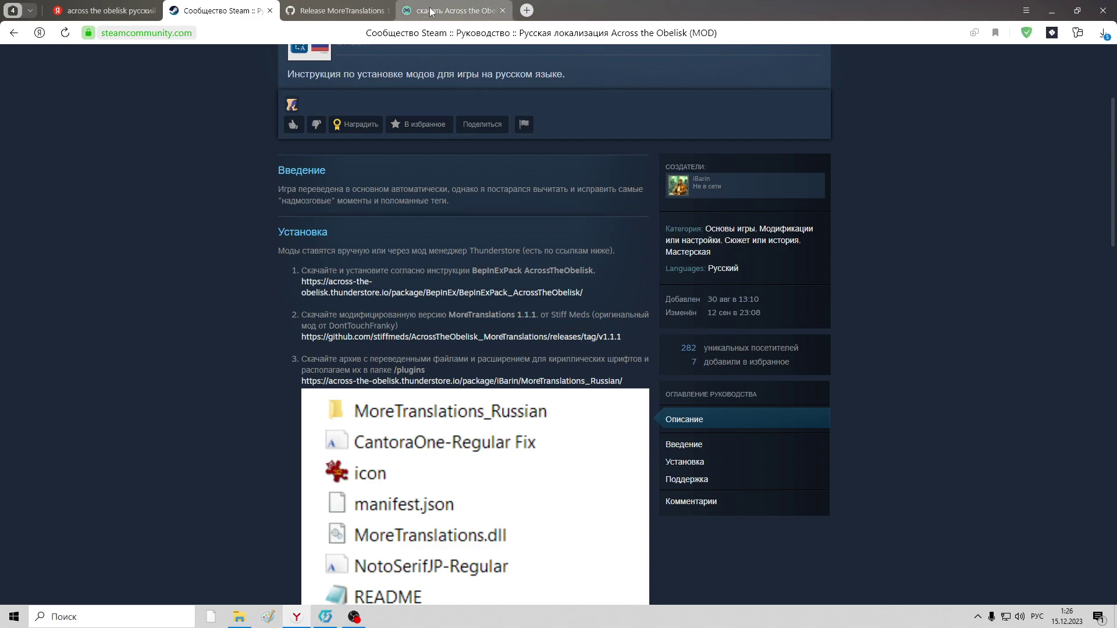
Step: Examine the Across the Obelisk page on thelastgame.ru, including the game information and the download options
click(457, 10)
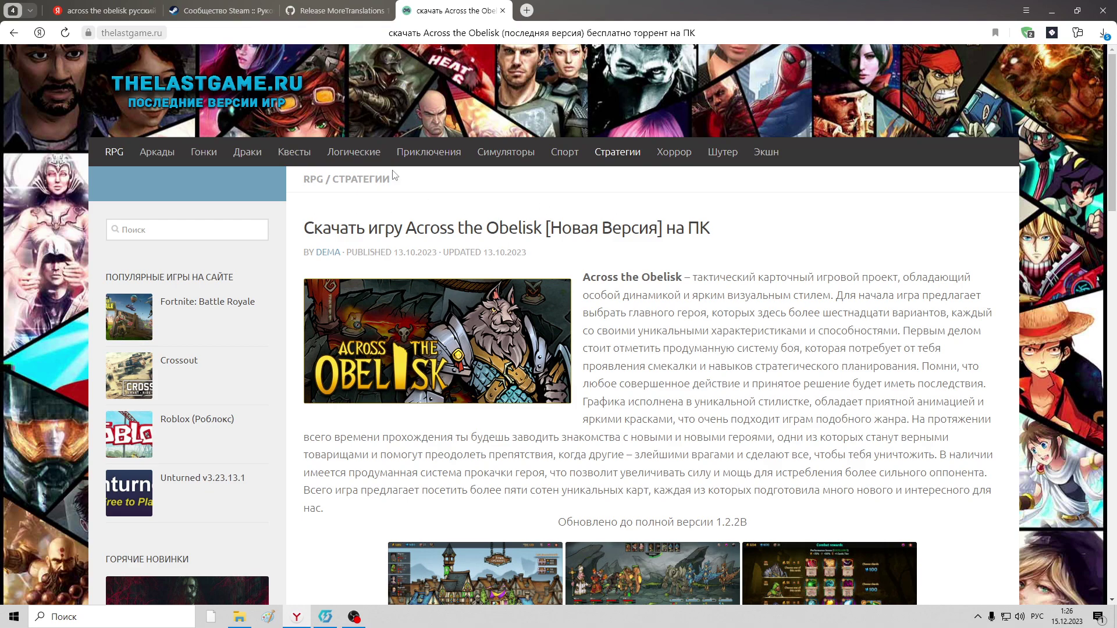
click(87, 10)
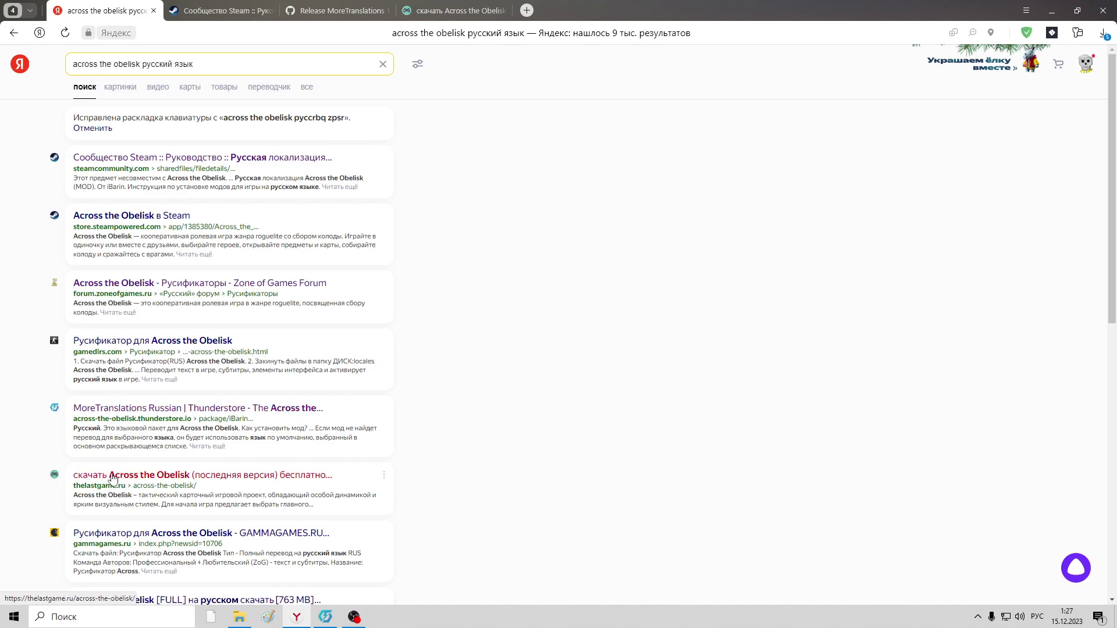
click(163, 477)
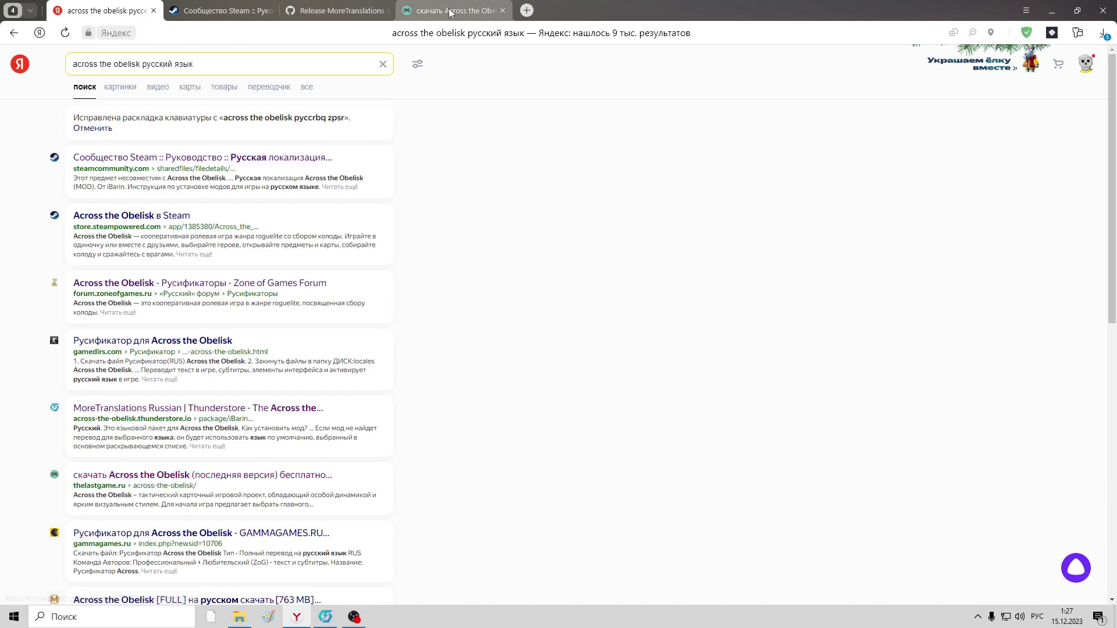
scroll(661, 329, down, 1)
scroll(661, 330, down, 7)
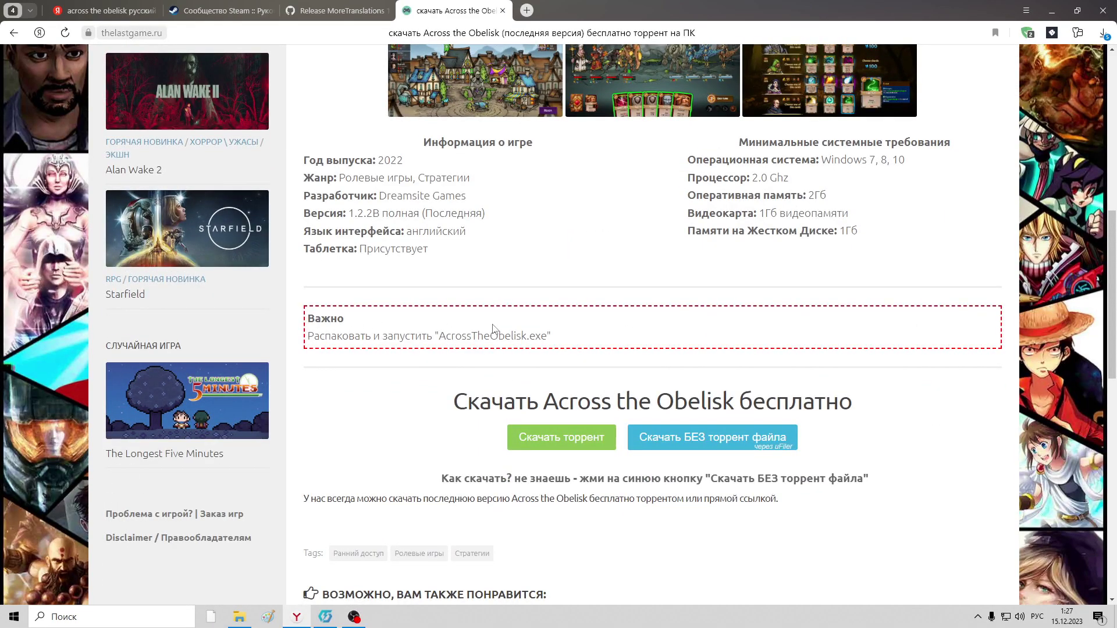
Step: Open the game's installation folder D:\Games\Across the Obelisk in File Explorer
click(240, 619)
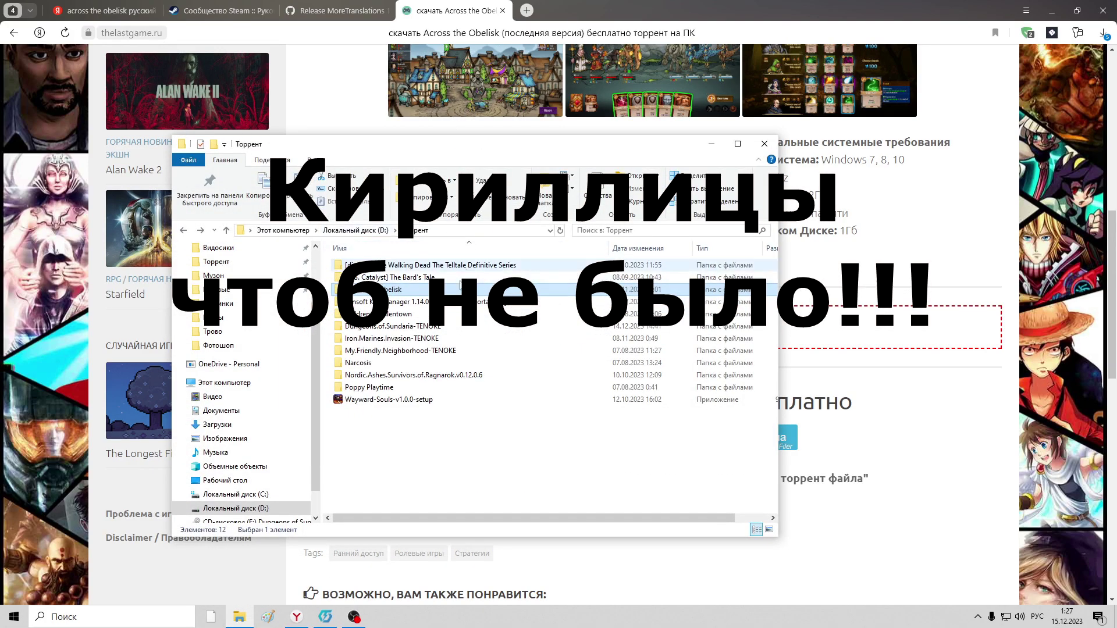
double_click(384, 289)
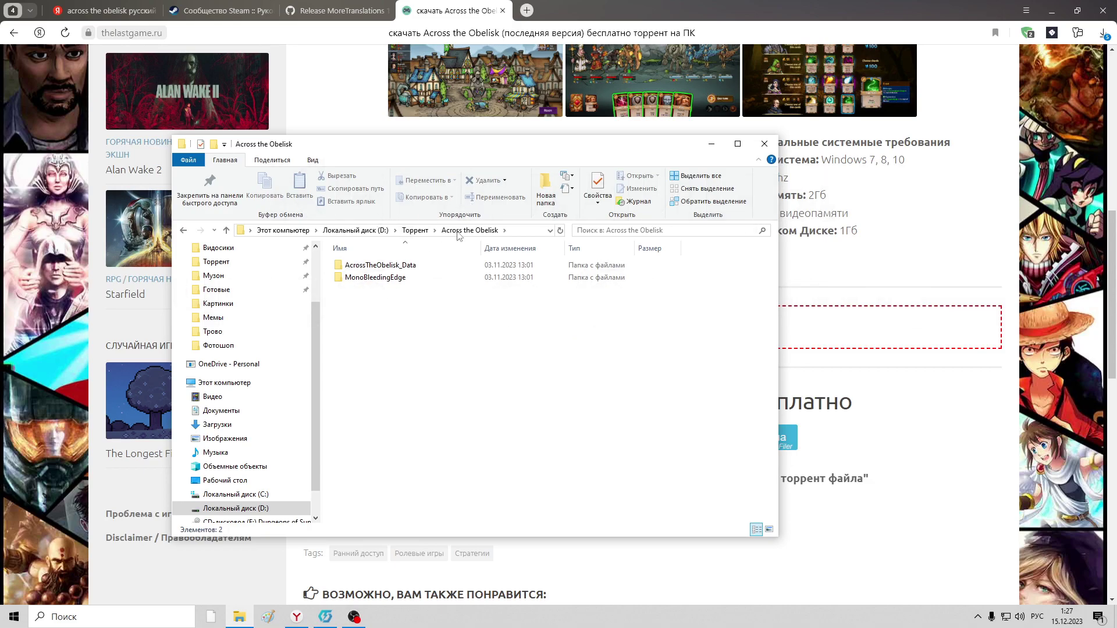
click(356, 230)
double_click(464, 264)
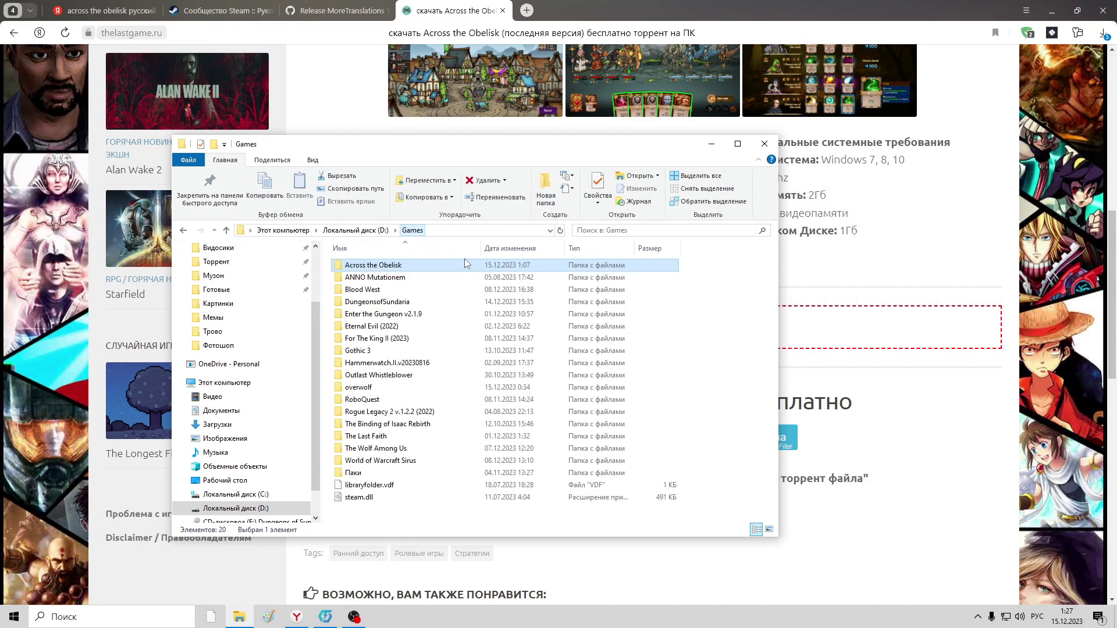
double_click(361, 266)
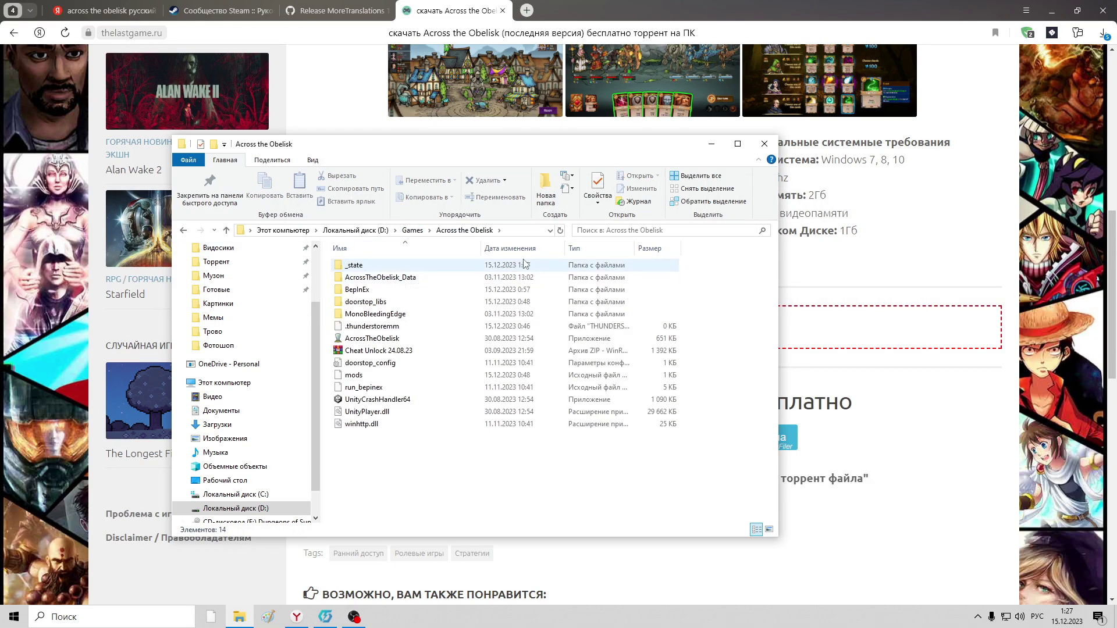
Step: Open the BepInExPack AcrossTheObelisk page from the Steam guide's first link and read its installation instructions
click(222, 12)
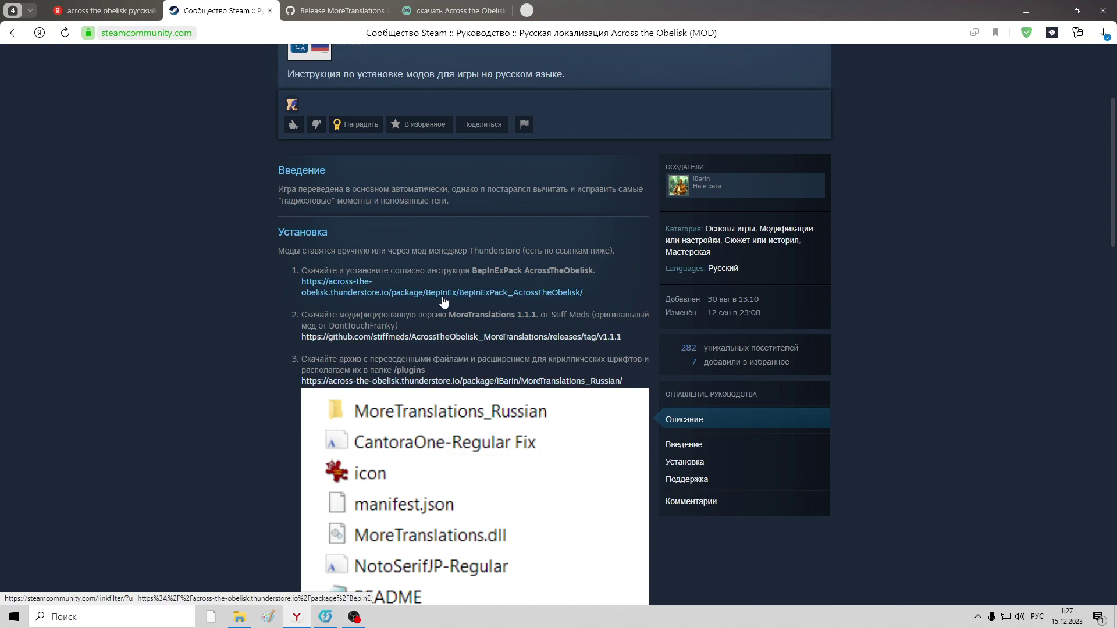
click(368, 294)
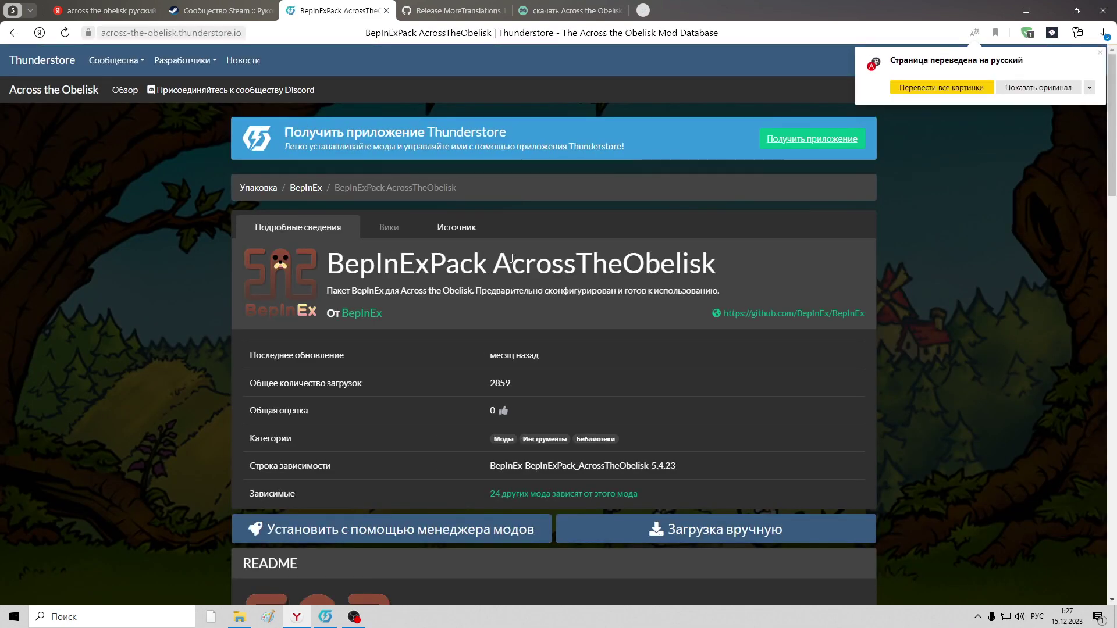
scroll(654, 214, down, 3)
scroll(654, 215, down, 7)
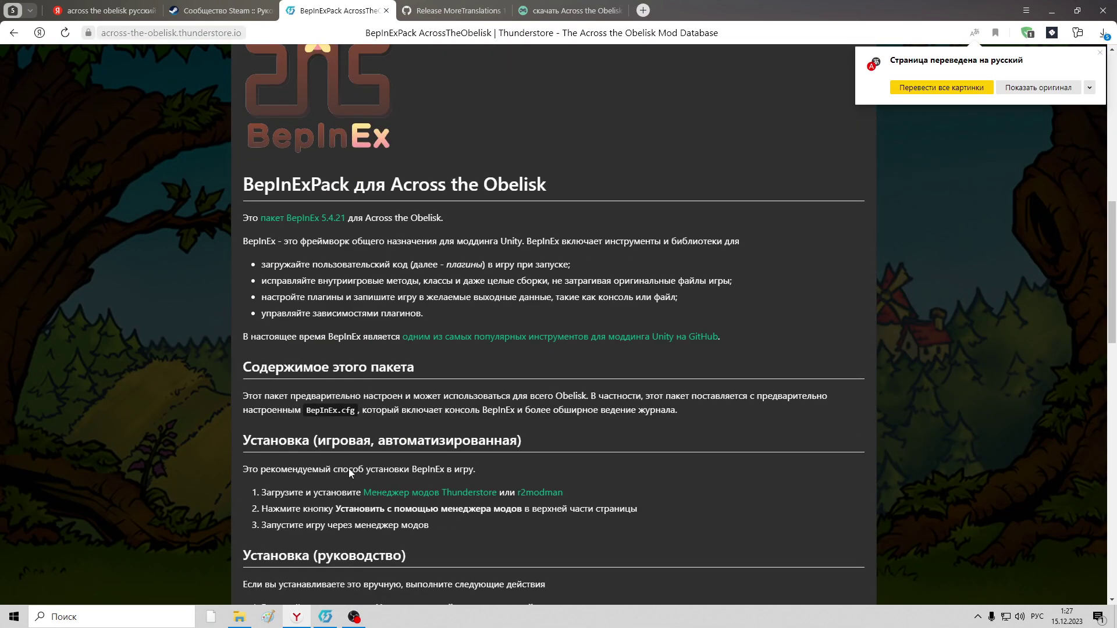
scroll(477, 343, up, 2)
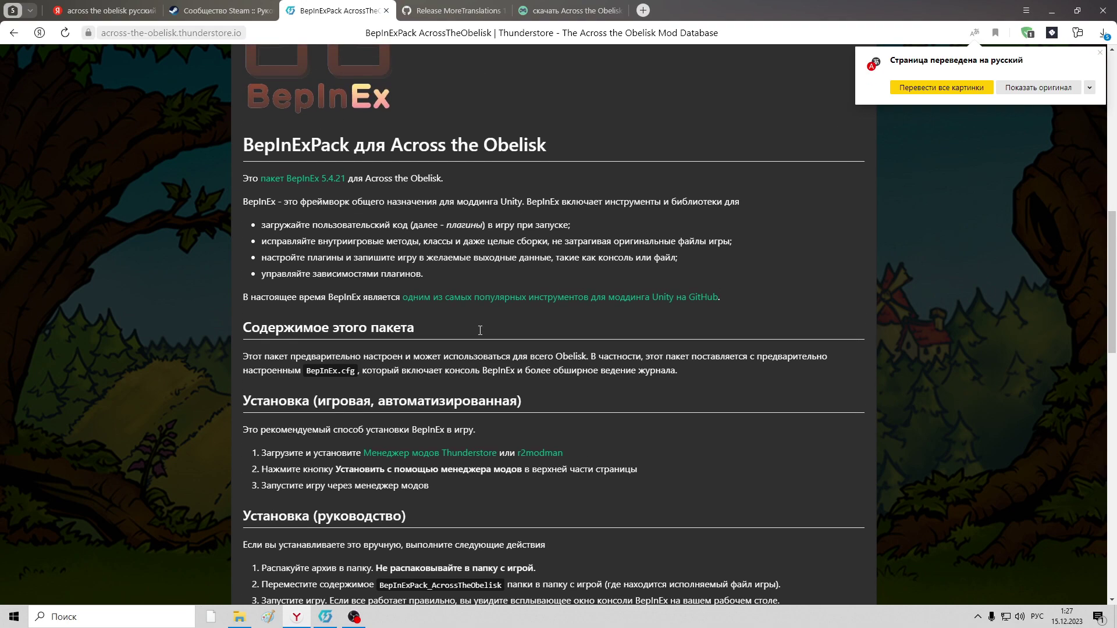
scroll(480, 334, up, 4)
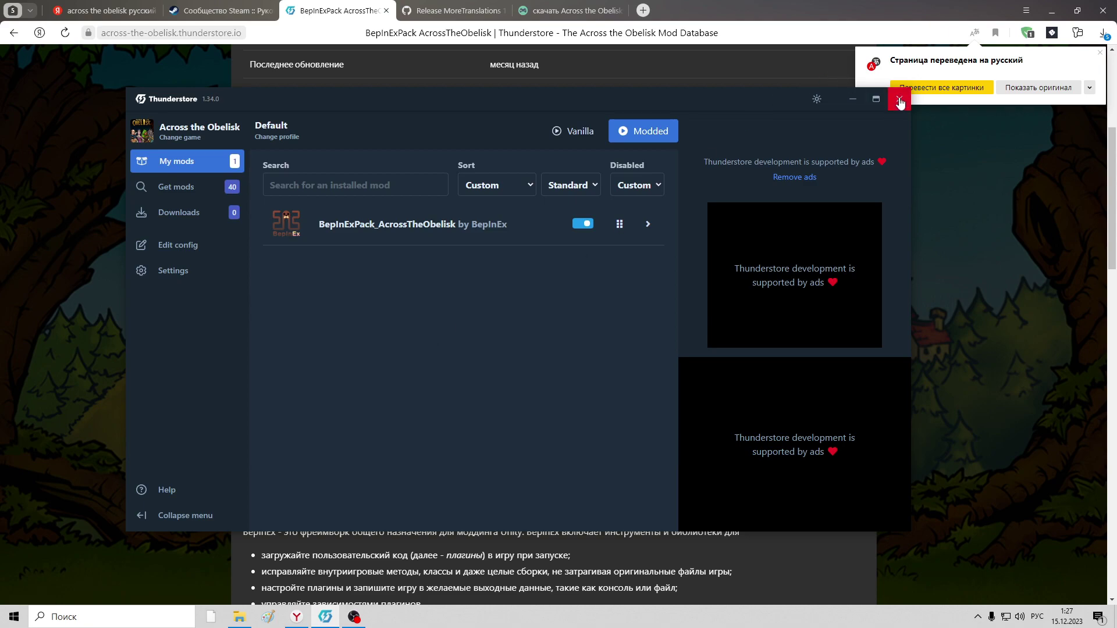
Step: Inspect the folder locations in the Thunderstore Mod Manager settings
click(175, 273)
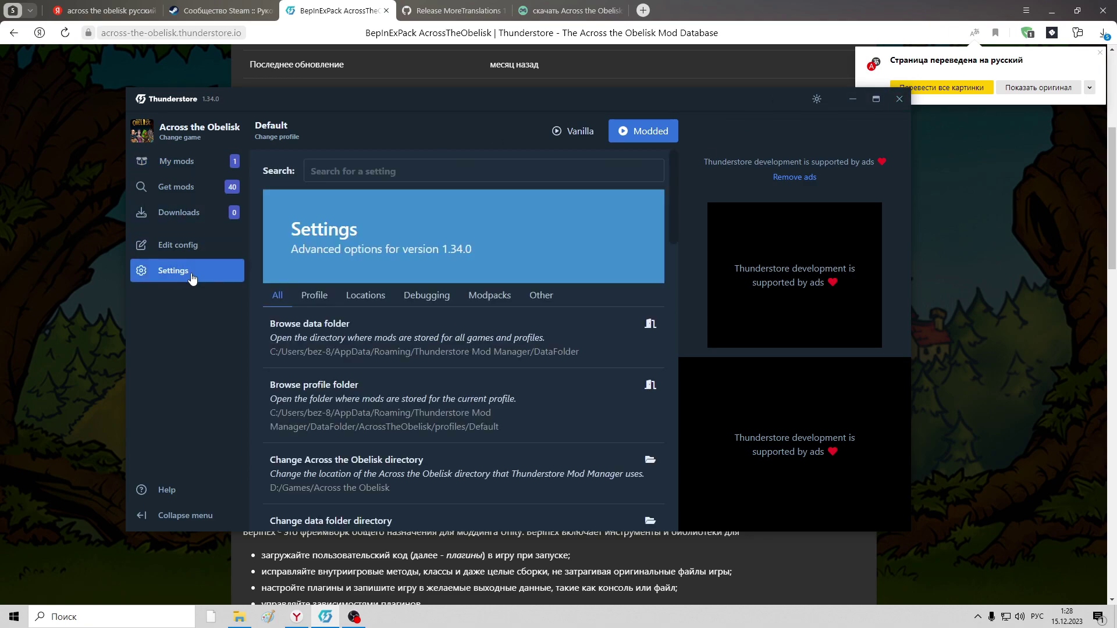
click(314, 295)
click(365, 295)
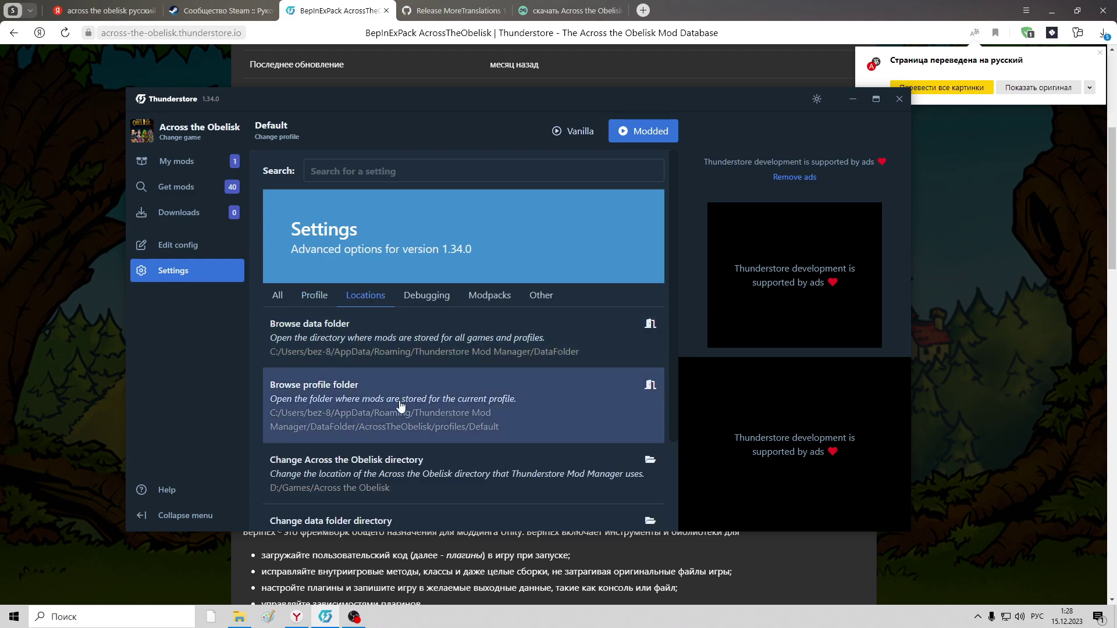
scroll(469, 307, down, 3)
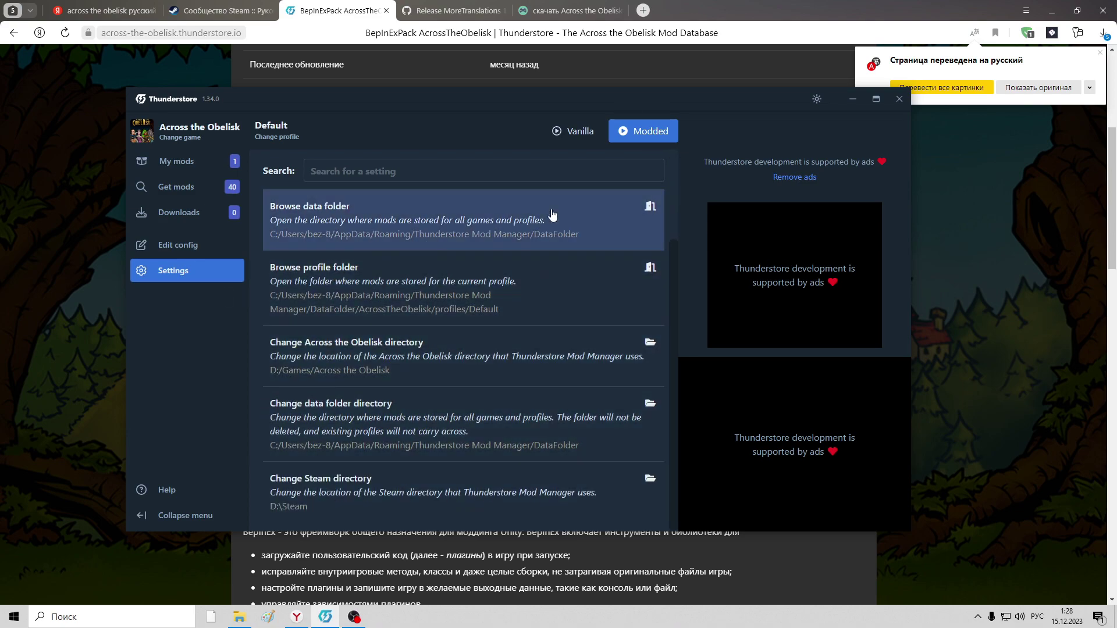
scroll(524, 221, up, 3)
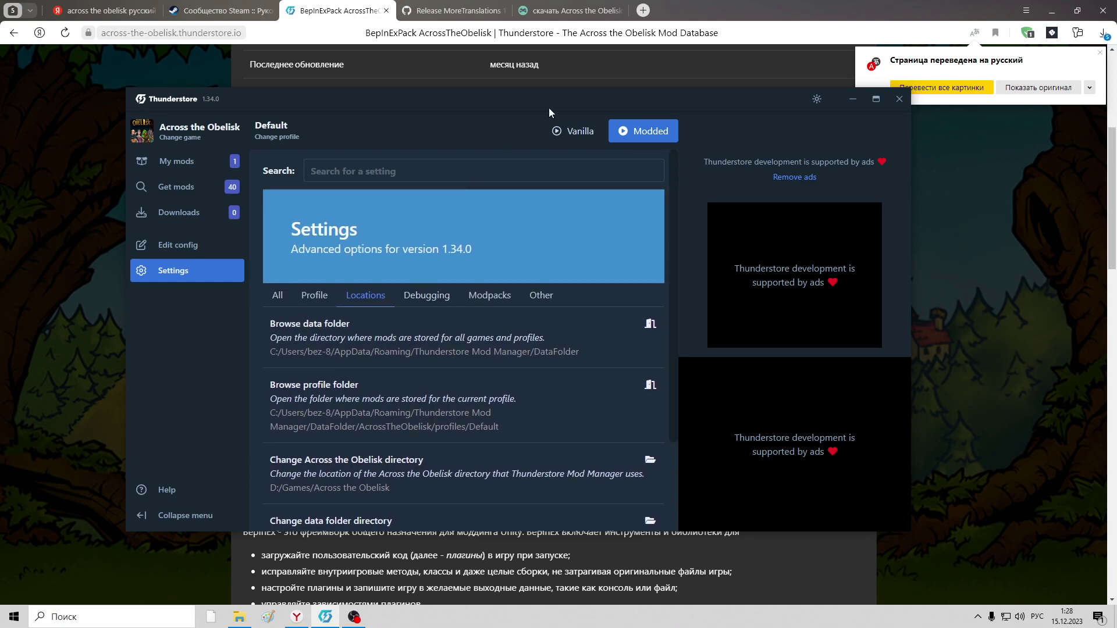
Step: Close Thunderstore Mod Manager and quit the Overwolf background process
click(901, 100)
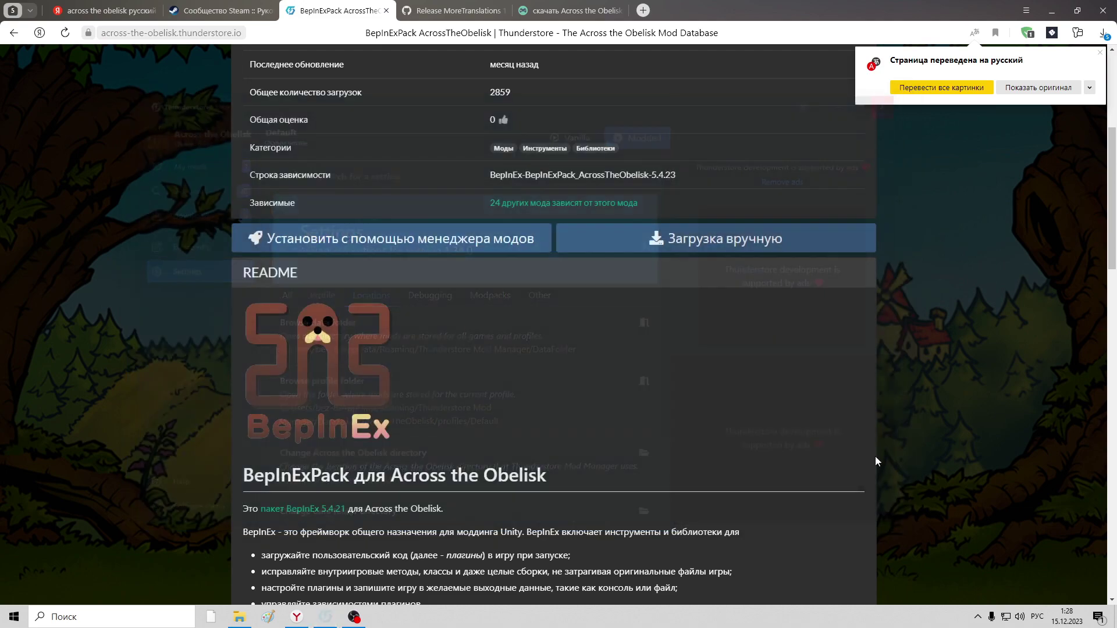
click(977, 618)
right_click(1007, 600)
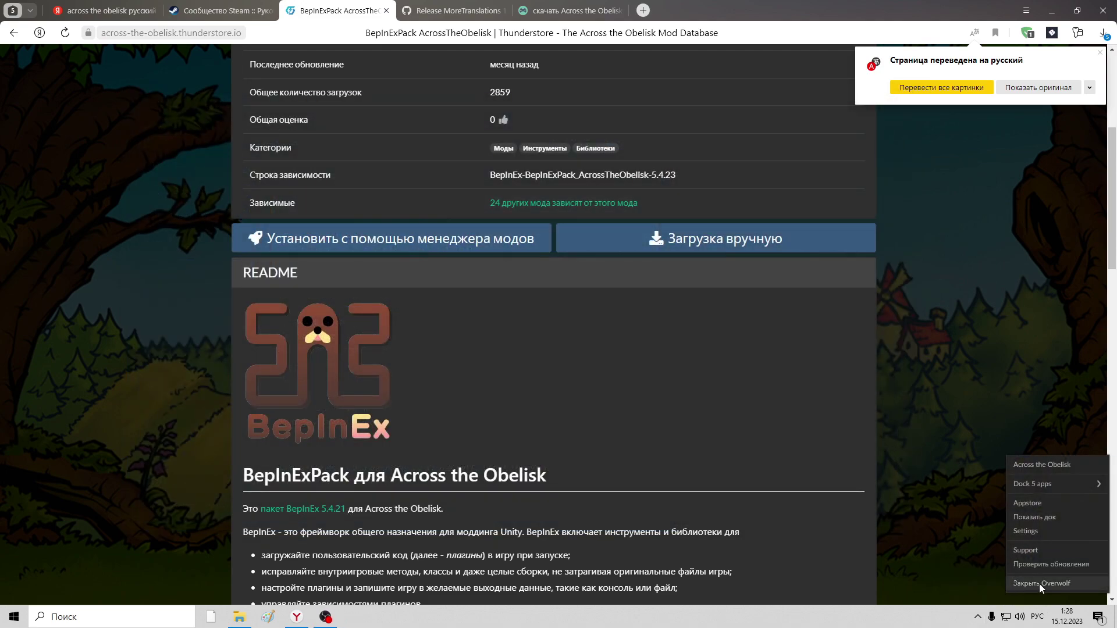
click(1039, 585)
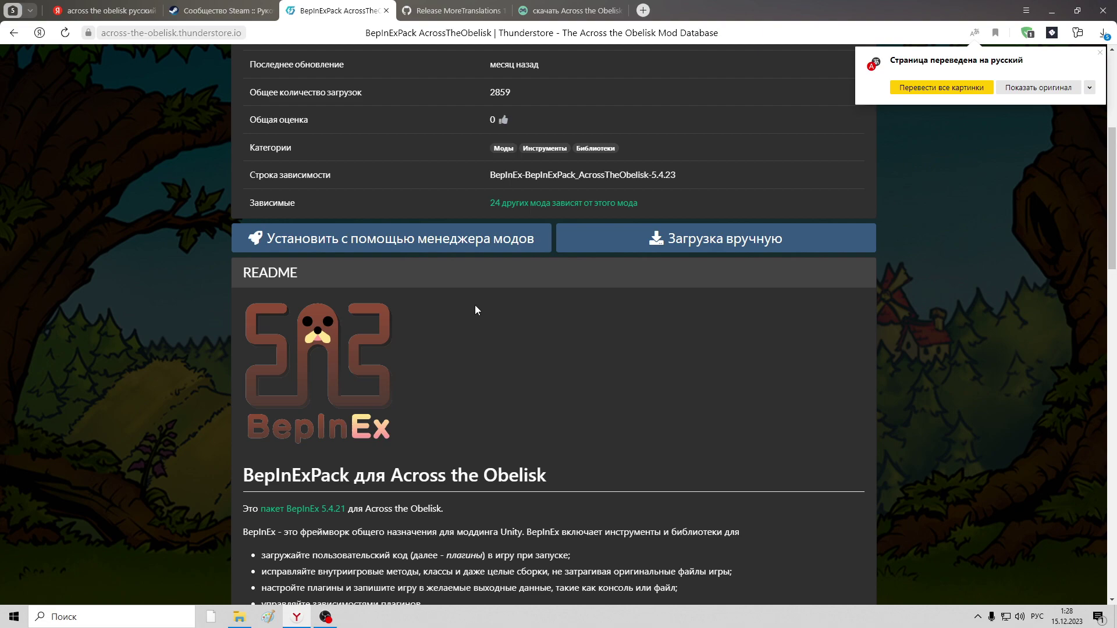
Step: Download the BepInExPack archive manually and MoreTranslations_DontTouchFranky-1.1.1.zip from the GitHub release linked in the Steam guide
click(691, 246)
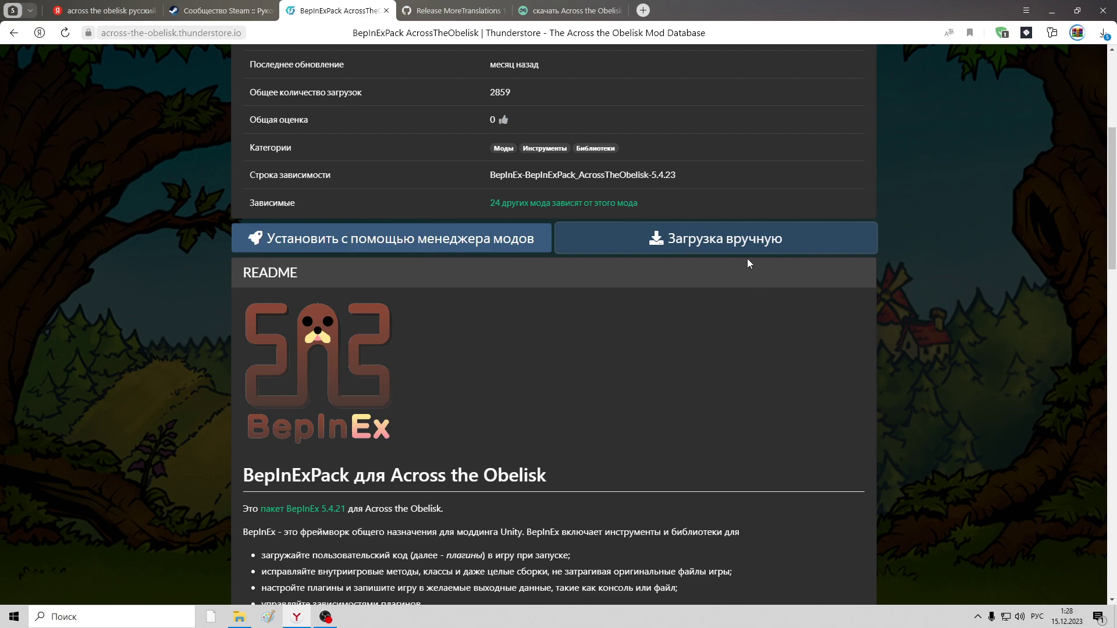
click(224, 10)
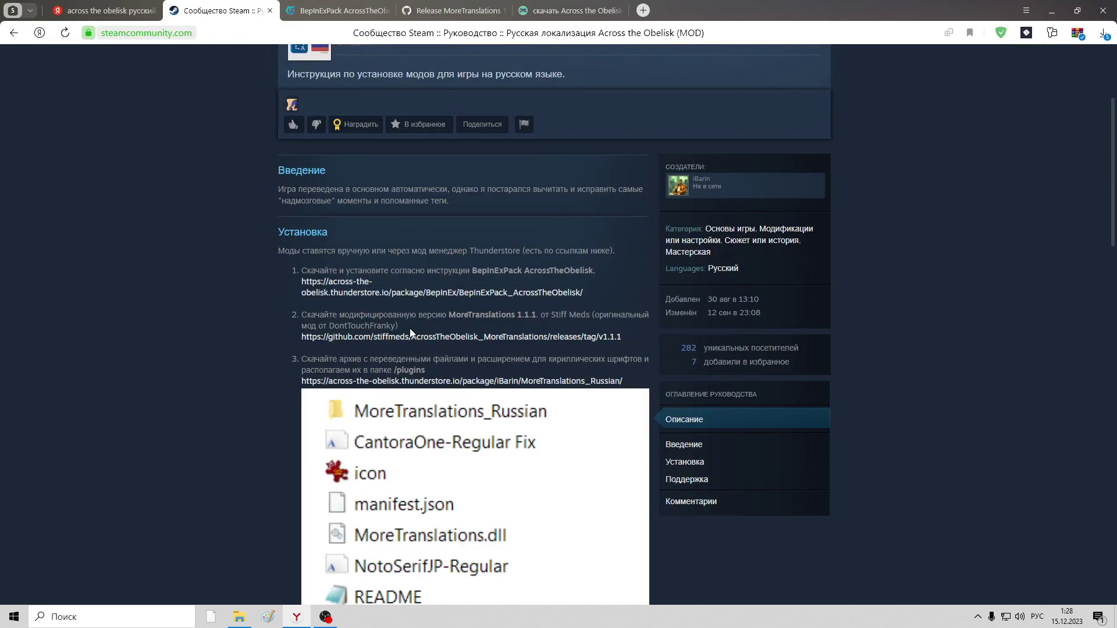
click(369, 336)
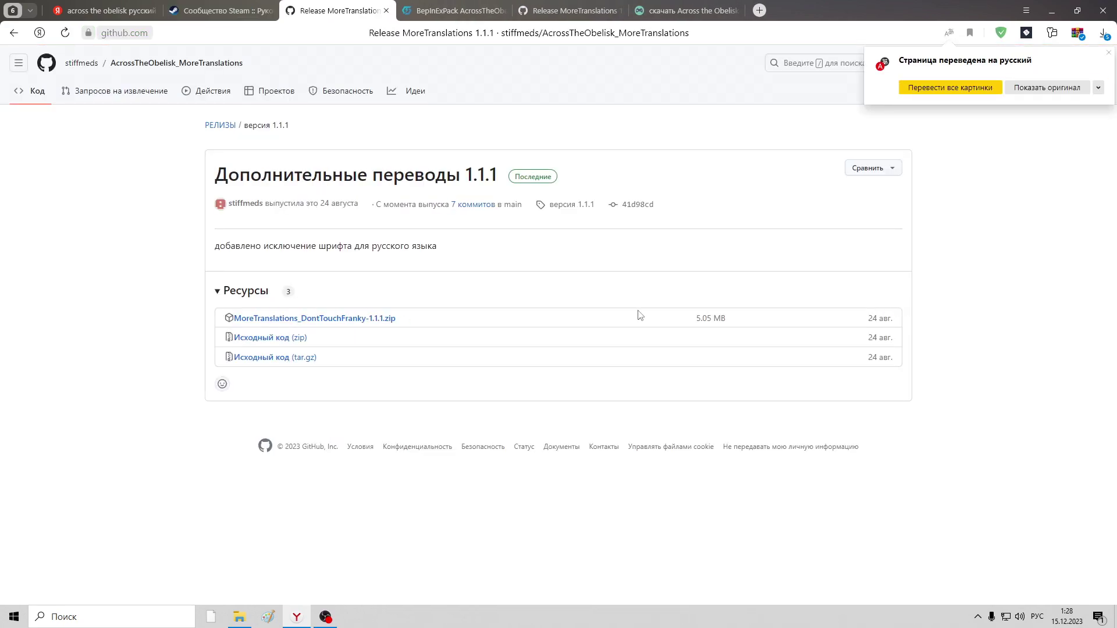
click(324, 318)
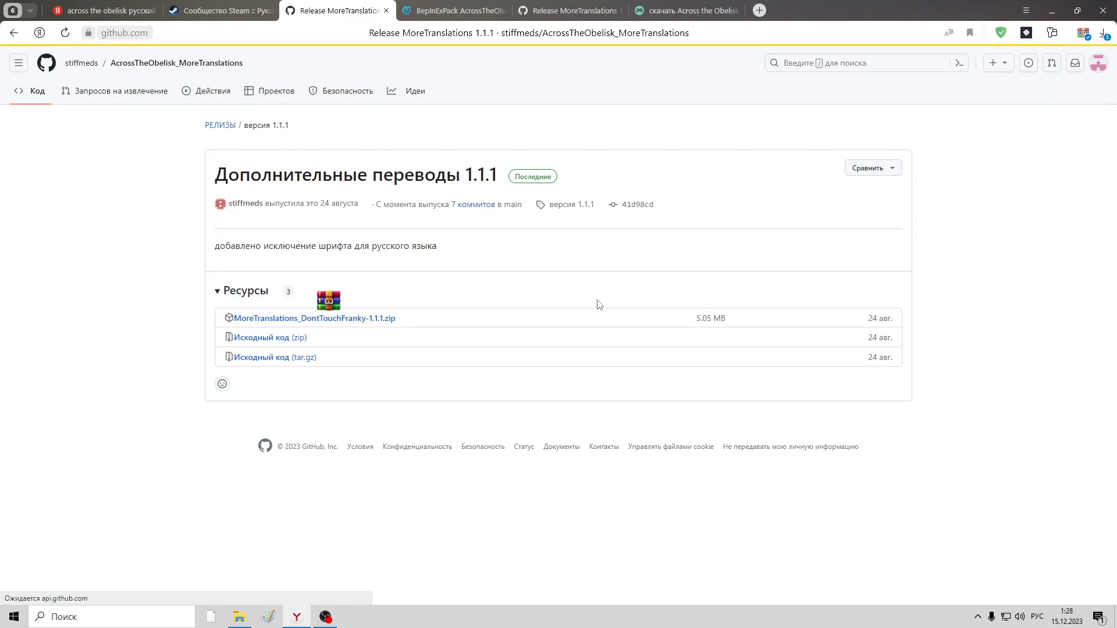
Step: Download the MoreTranslations Russian mod manually from the Thunderstore page linked in the Steam guide's third installation point
click(218, 13)
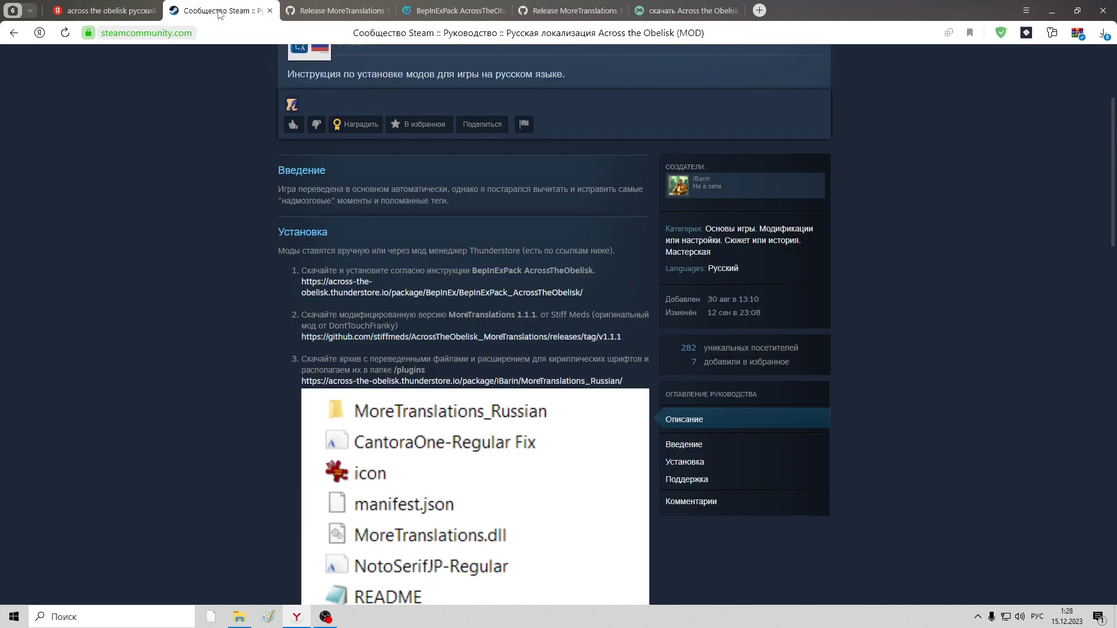
click(381, 381)
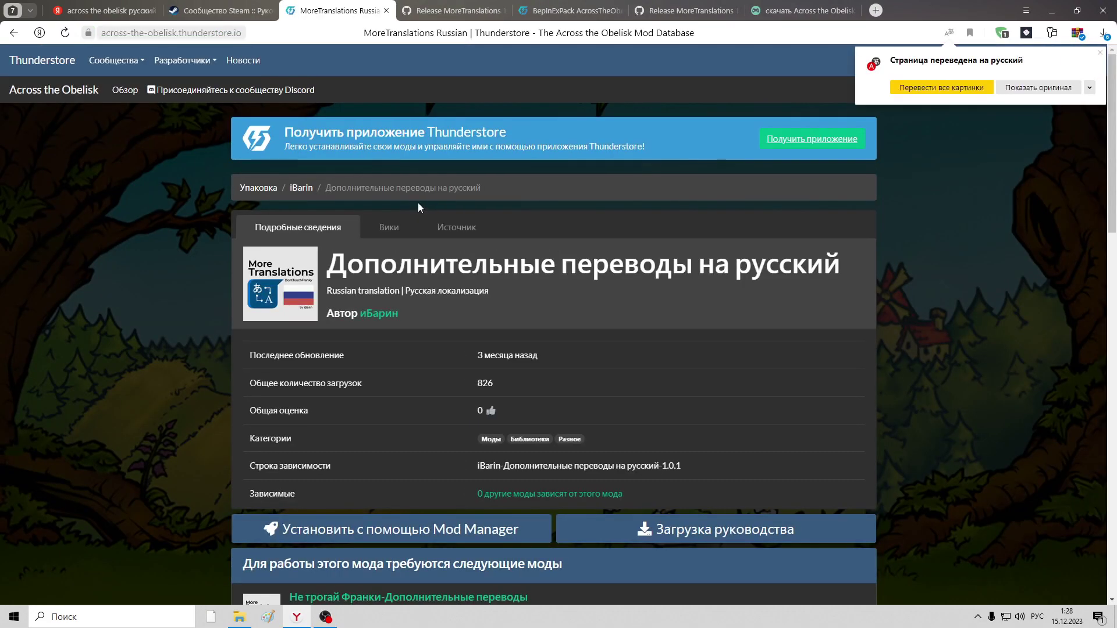
scroll(550, 256, down, 3)
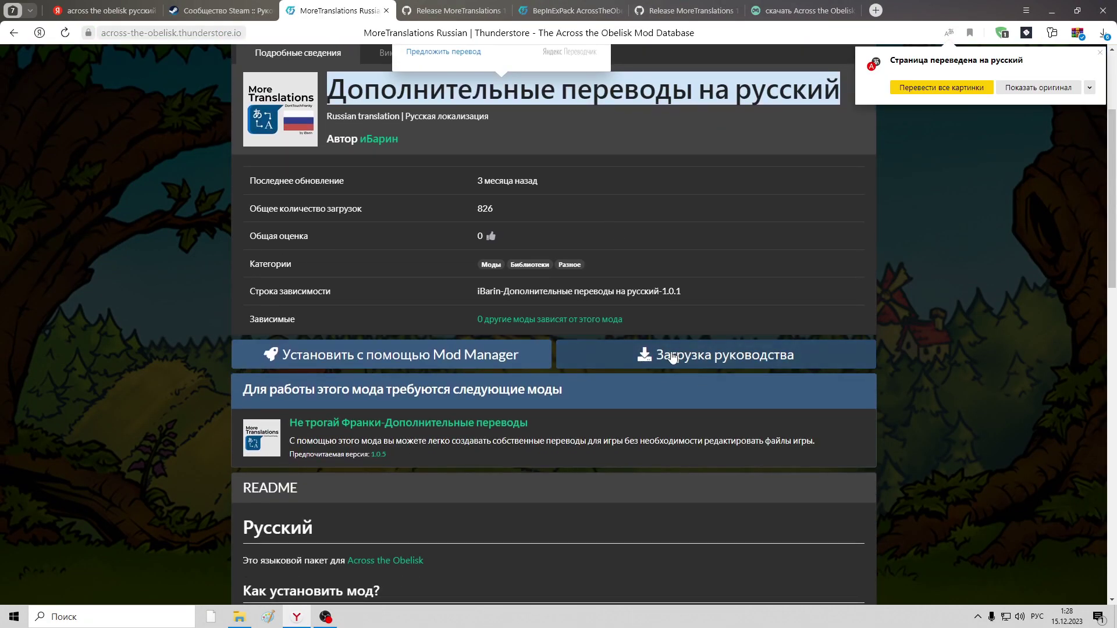
click(671, 359)
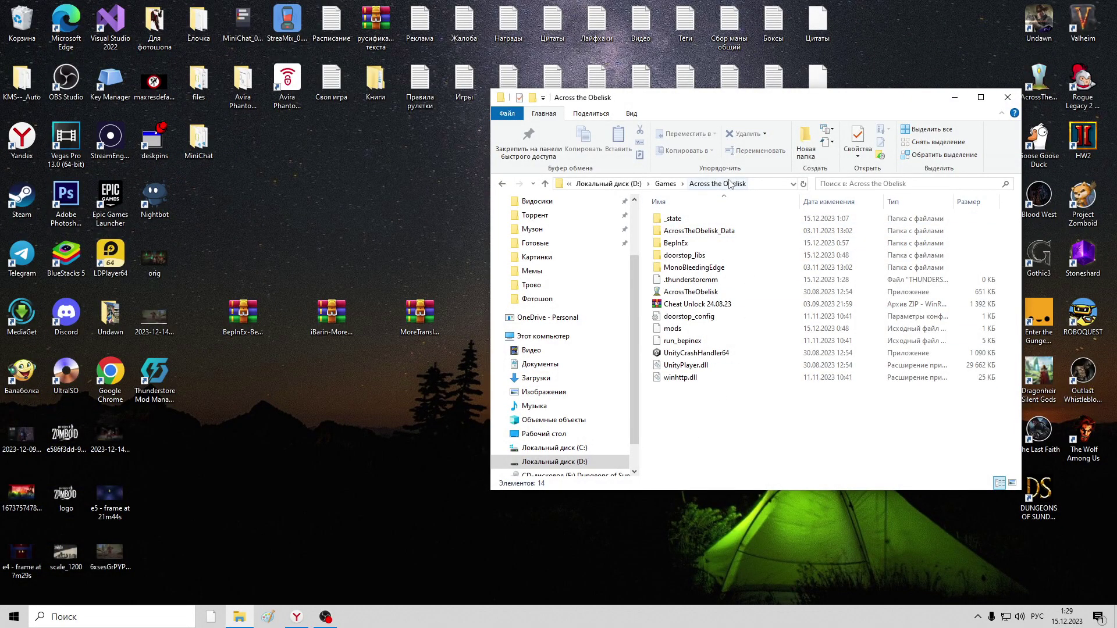
Step: Reopen the Across the Obelisk folder in D:\Games and open the BepInEx-BepInExPack_AcrossTheObelisk-5.4.23 archive from the desktop
click(664, 183)
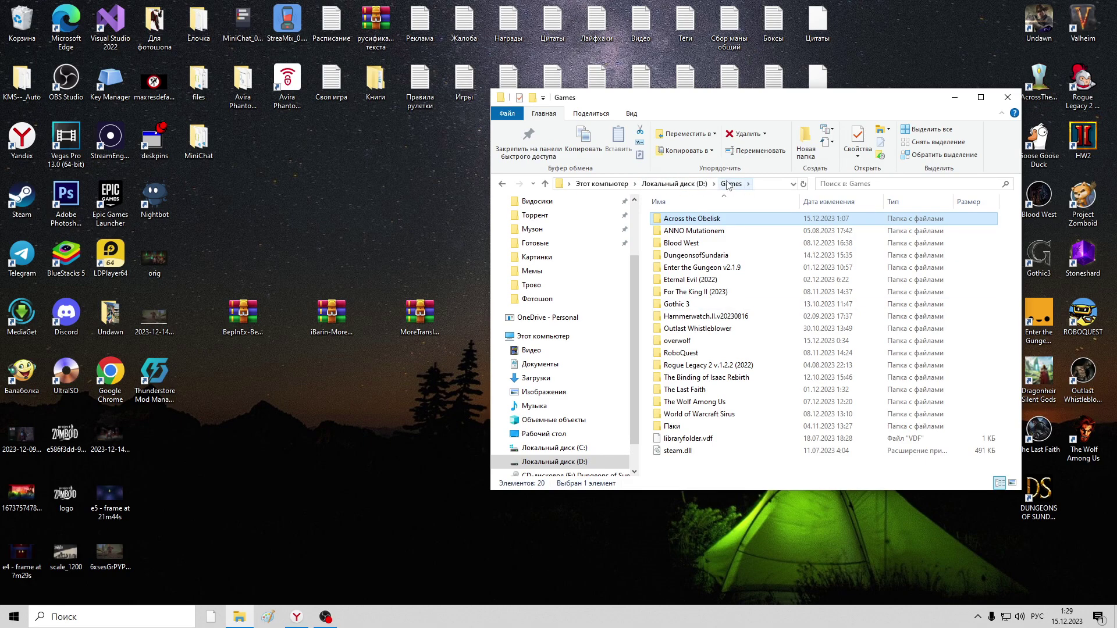
double_click(701, 220)
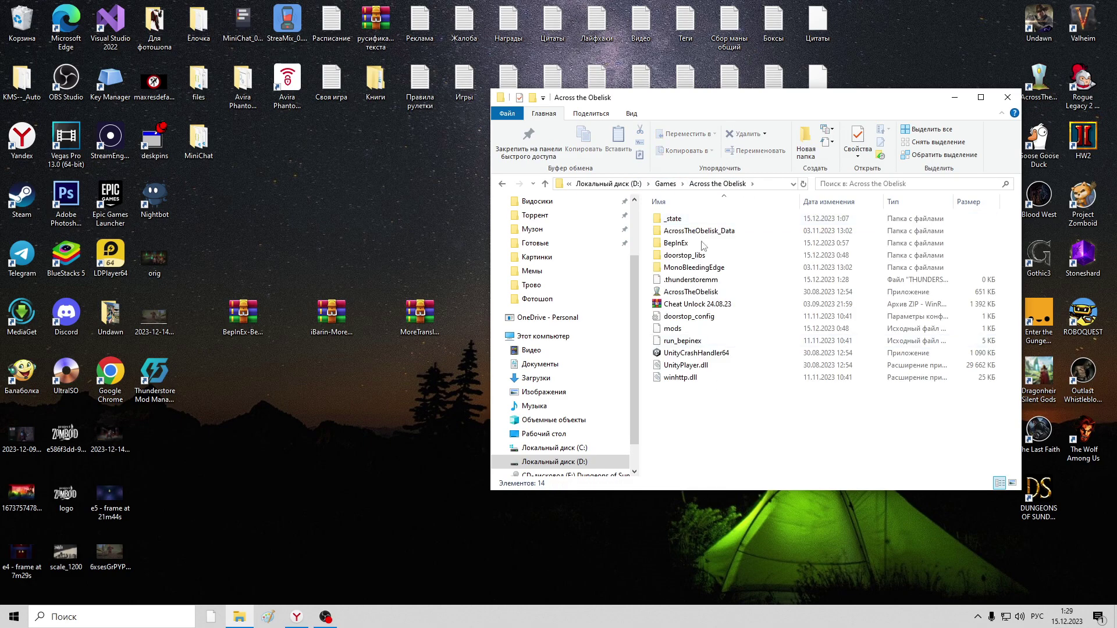
click(247, 313)
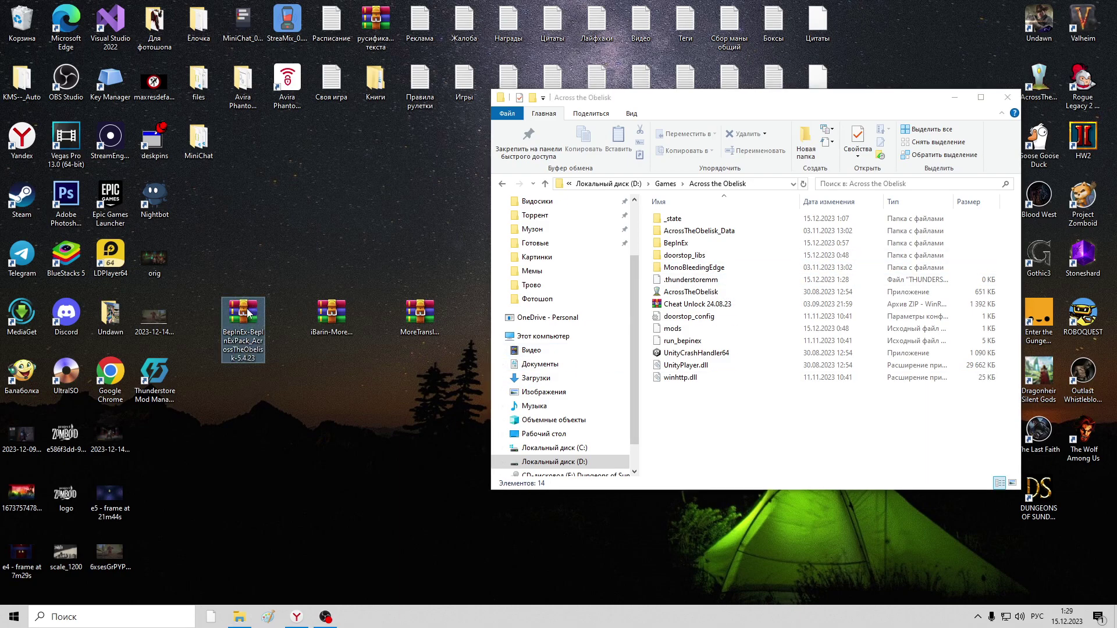
double_click(247, 314)
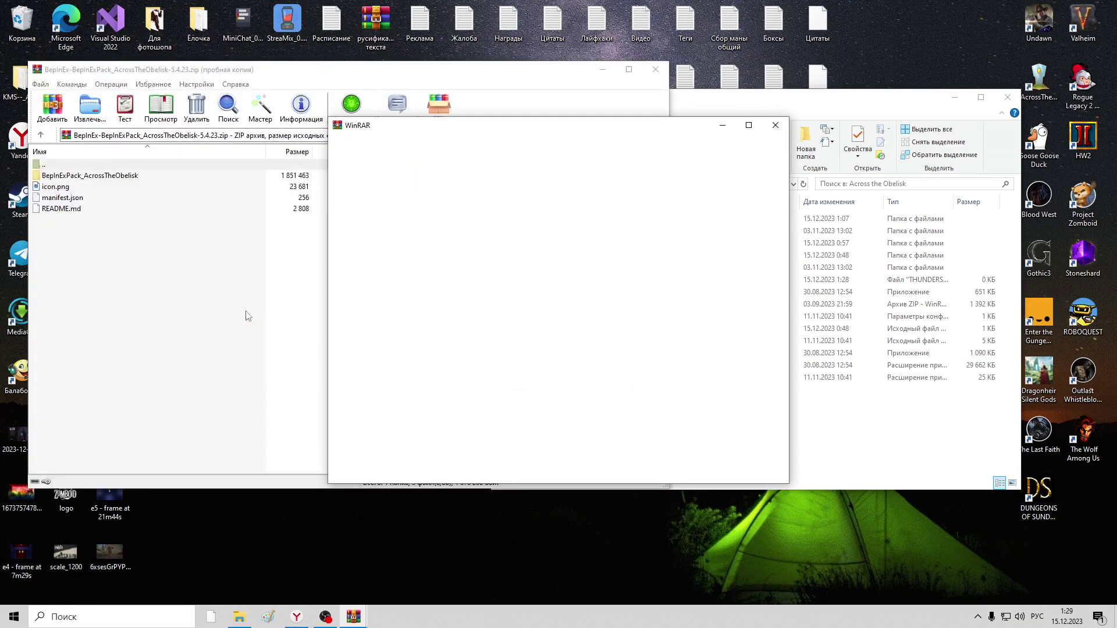
Step: Extract the BepInExPack_AcrossTheObelisk folder from the archive to the desktop and open it beside the game folder
click(775, 126)
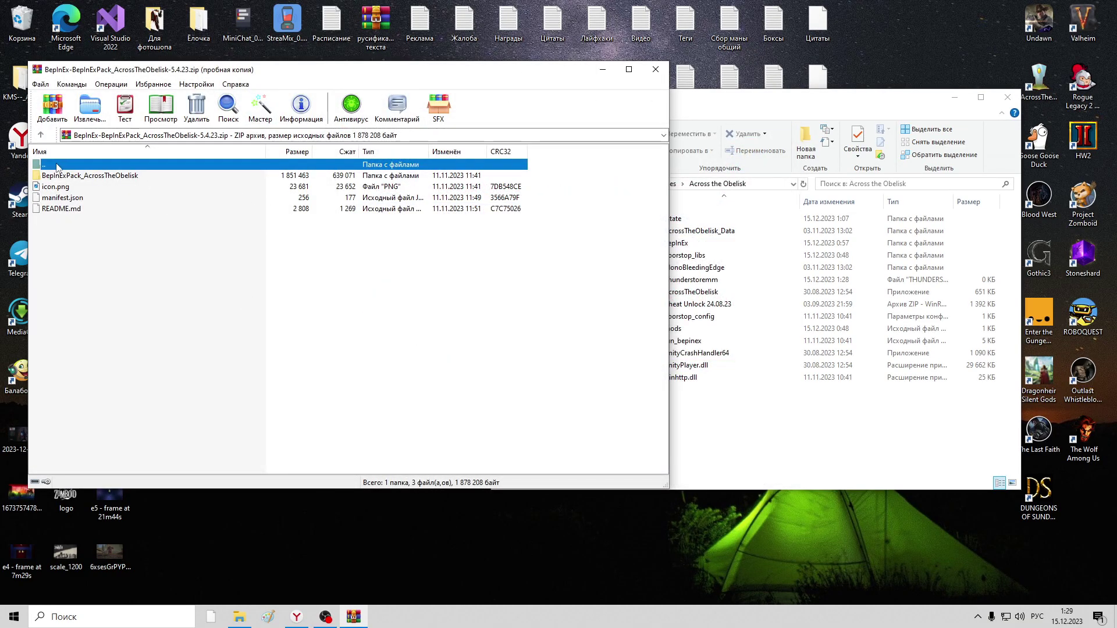
drag(669, 129, 469, 128)
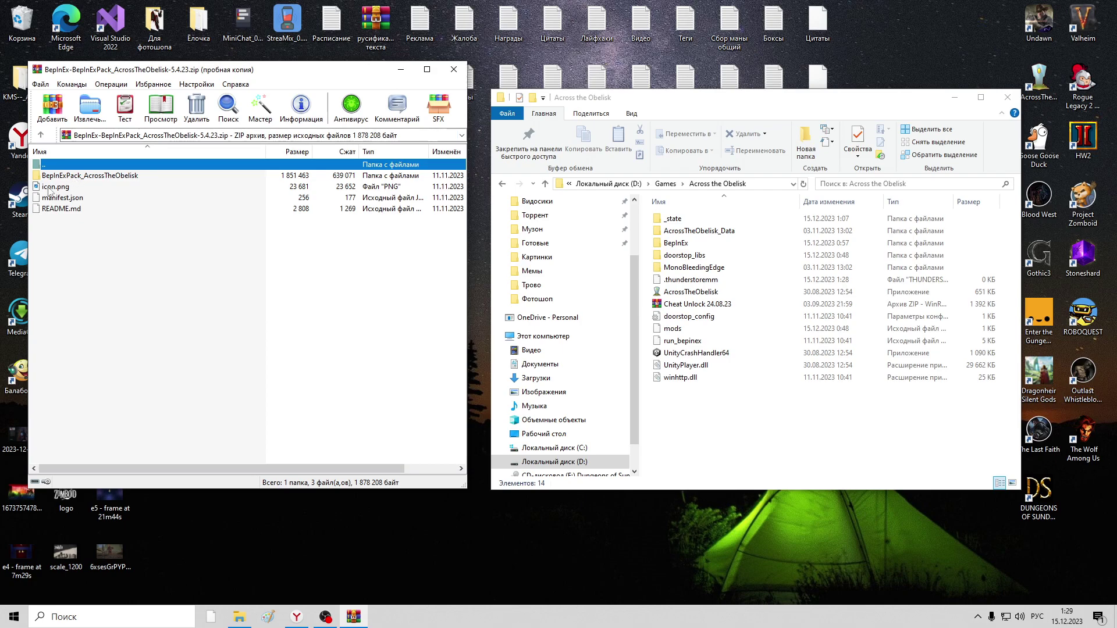
mouse_move(74, 177)
mouse_down()
mouse_move(199, 184)
mouse_move(303, 487)
mouse_move(304, 524)
mouse_move(83, 174)
mouse_up()
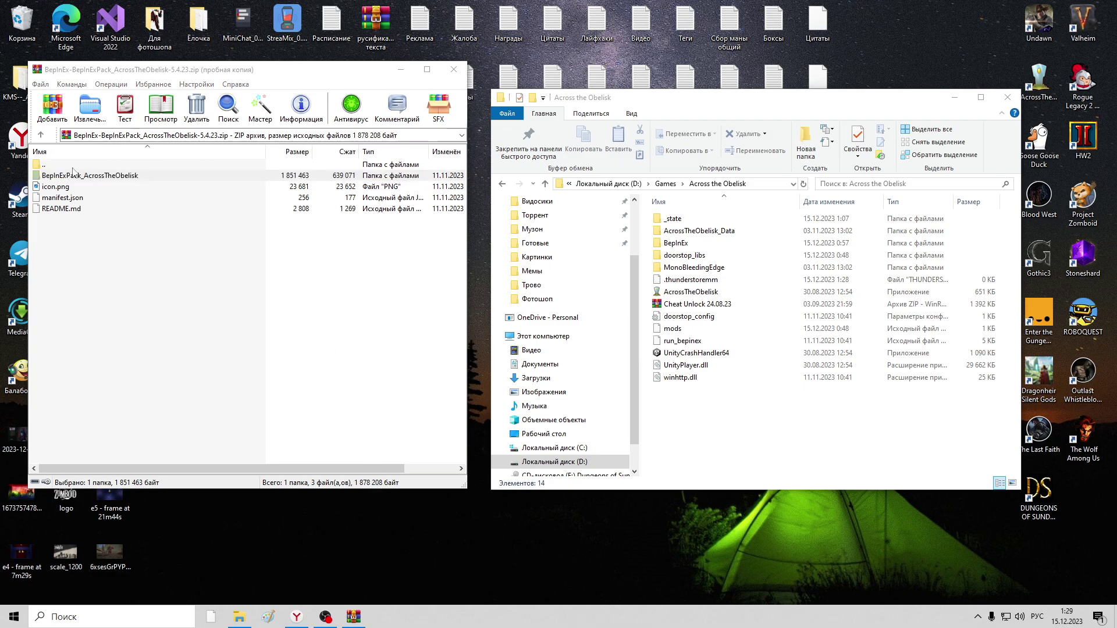
double_click(289, 501)
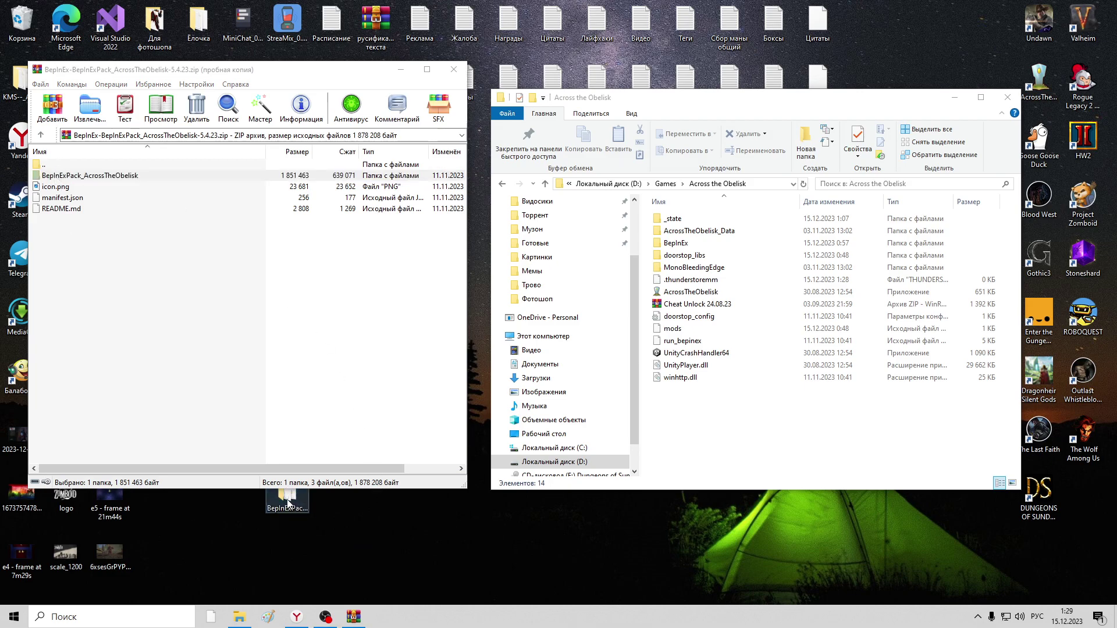
drag(742, 113, 242, 81)
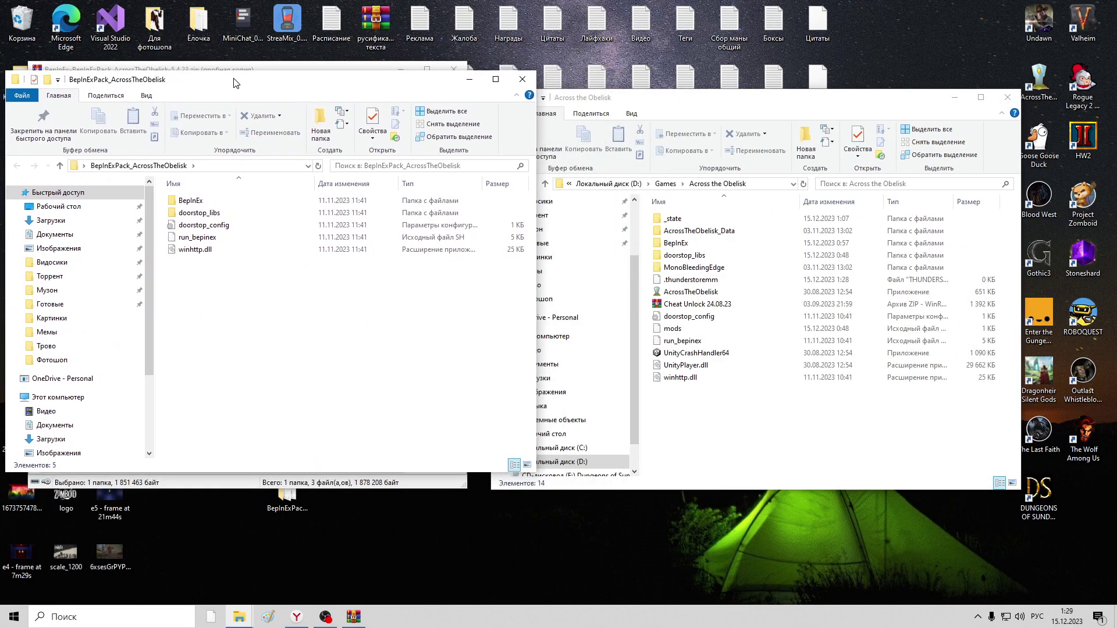
drag(538, 250, 414, 265)
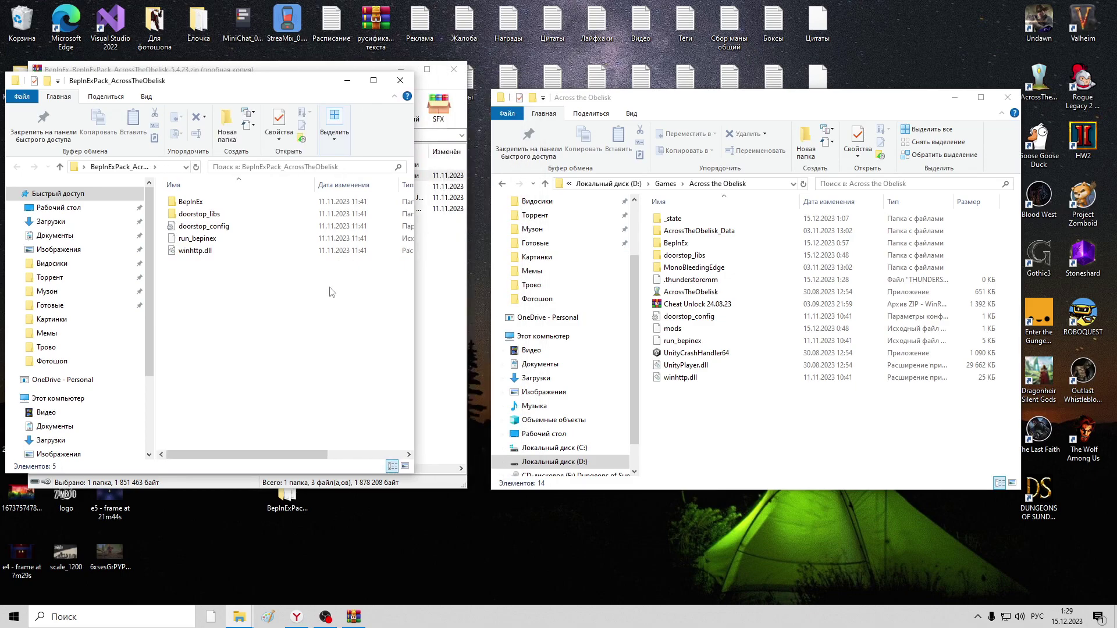
Step: Copy everything in BepInExPack_AcrossTheObelisk into the Across the Obelisk folder, replacing existing files, and close the source folder and archive
drag(221, 289, 171, 197)
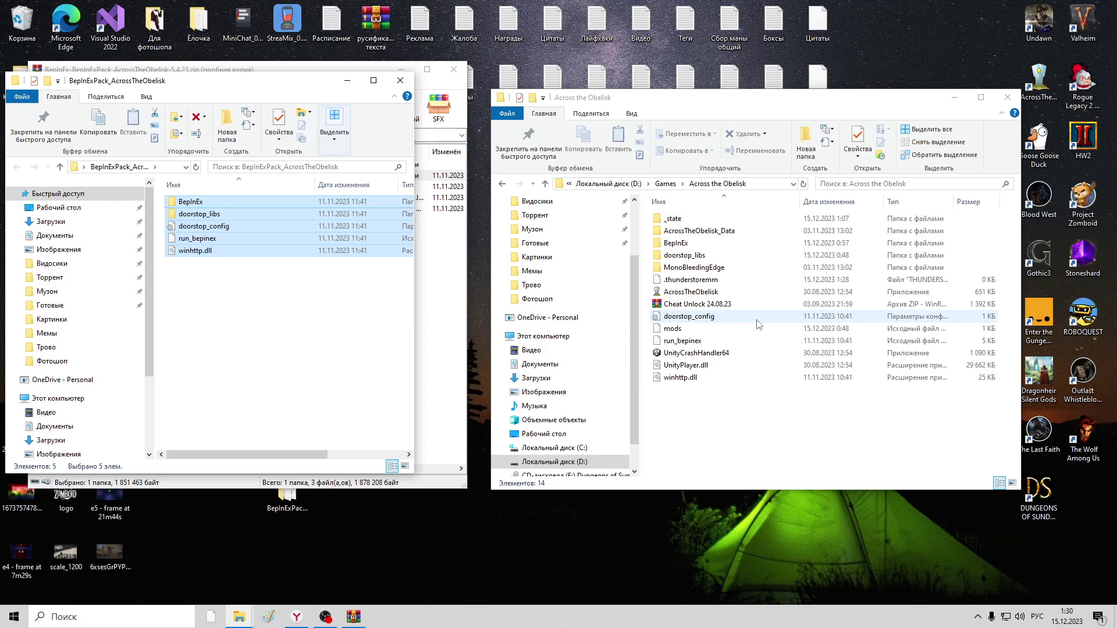
right_click(203, 219)
click(240, 382)
right_click(691, 416)
click(721, 497)
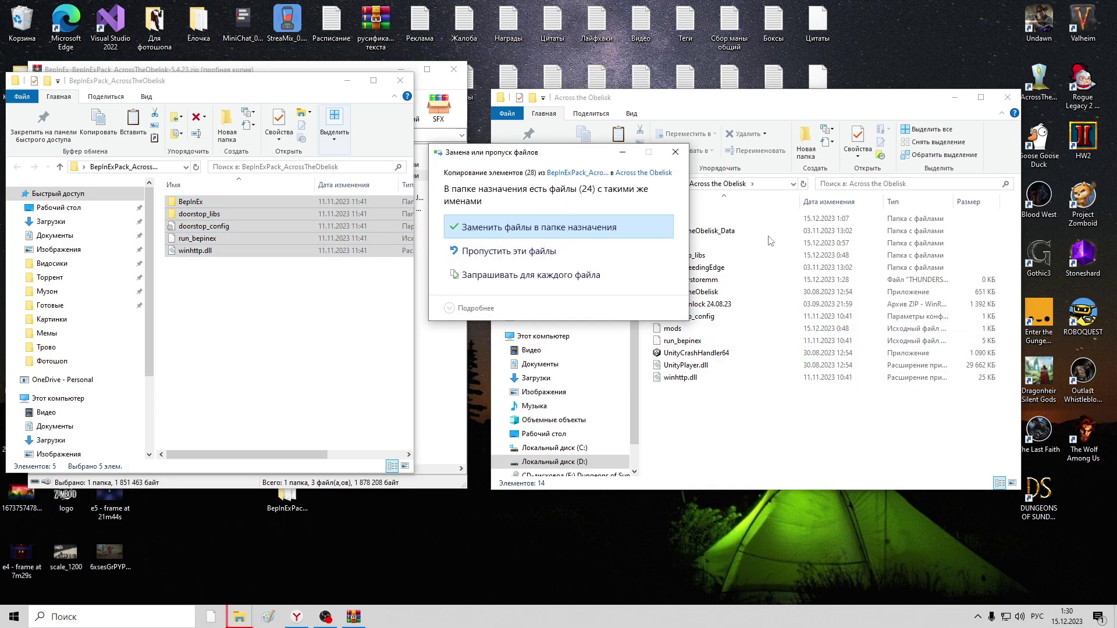
key(Return)
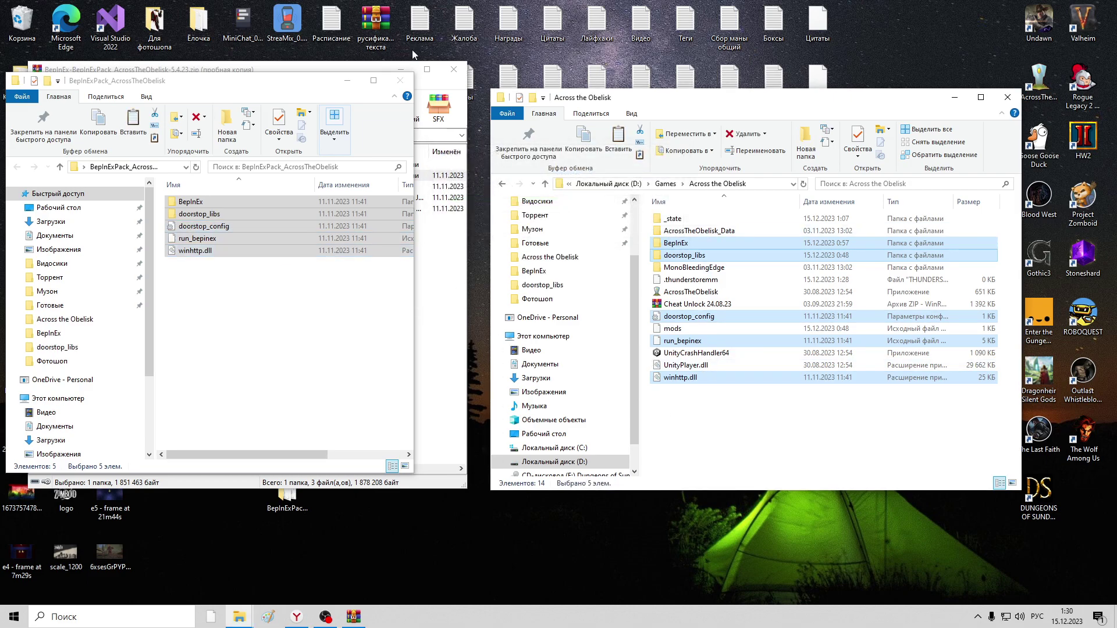
click(400, 83)
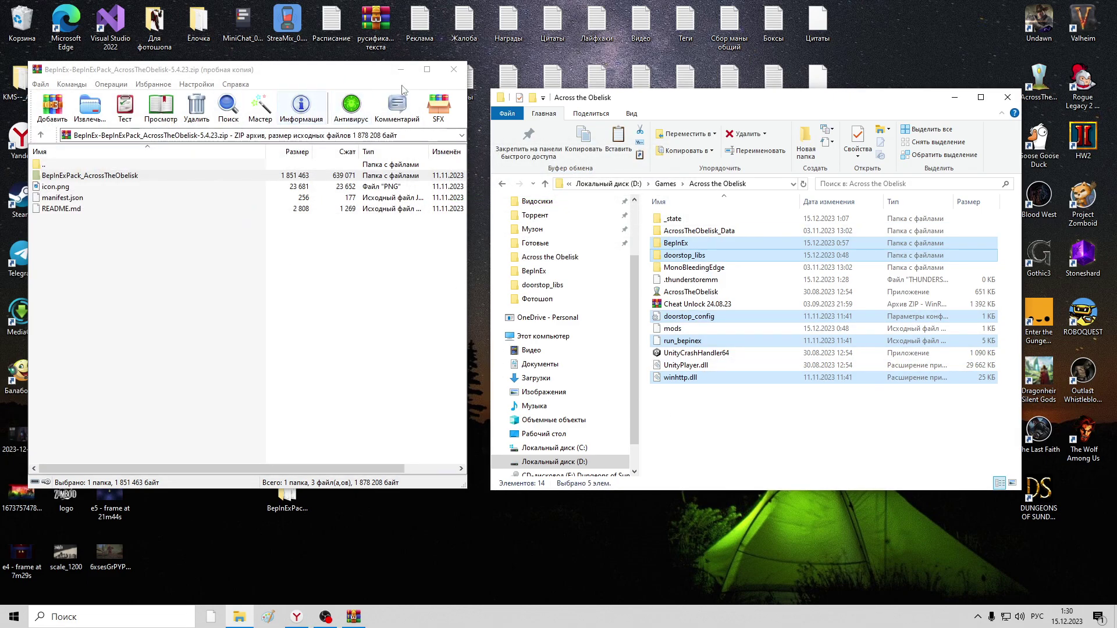
click(454, 70)
Step: Delete the BepInEx archive from the desktop and swap the positions of the two remaining translation archives
click(235, 323)
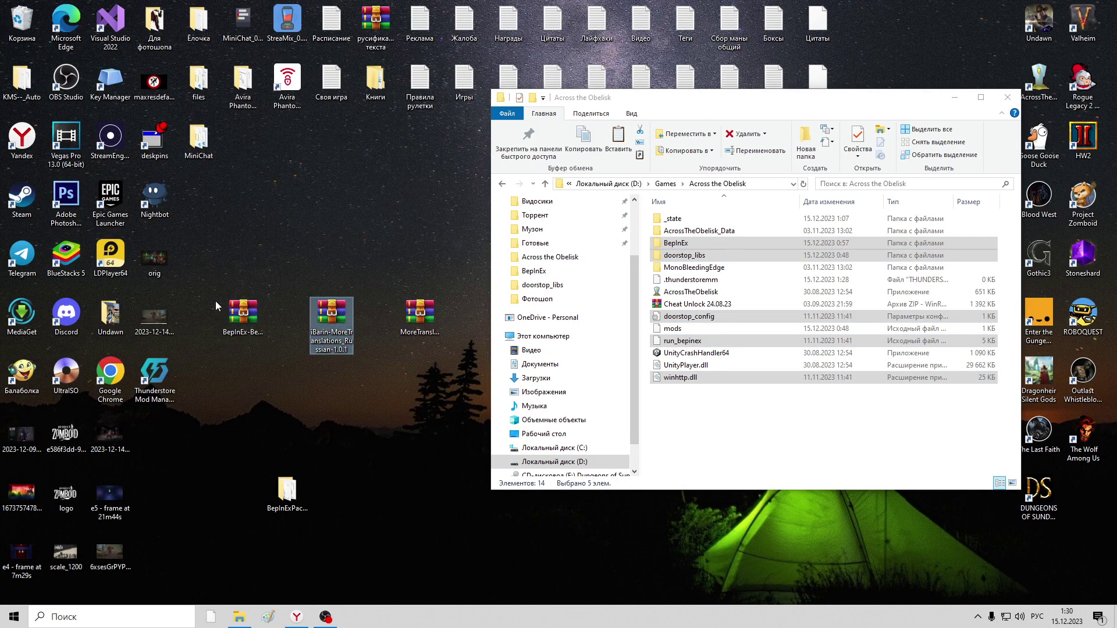
key(Delete)
click(328, 317)
drag(420, 314, 352, 319)
Step: Extract all three files from MoreTranslations_DontTouchFranky-1.1.1.zip to the desktop and close the archive
double_click(326, 314)
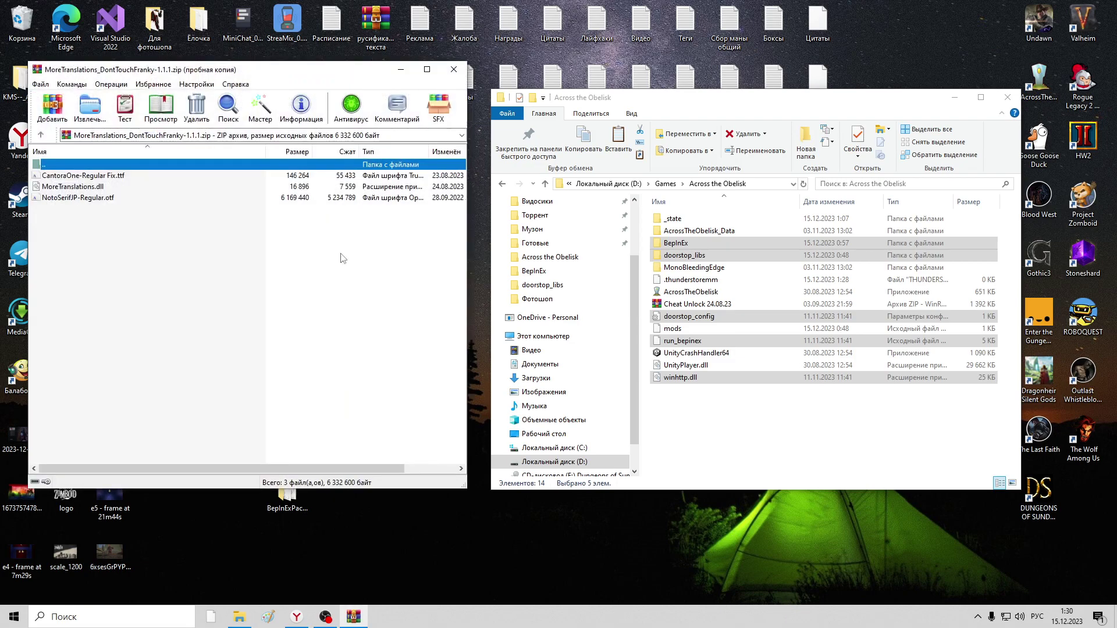
drag(71, 221, 69, 174)
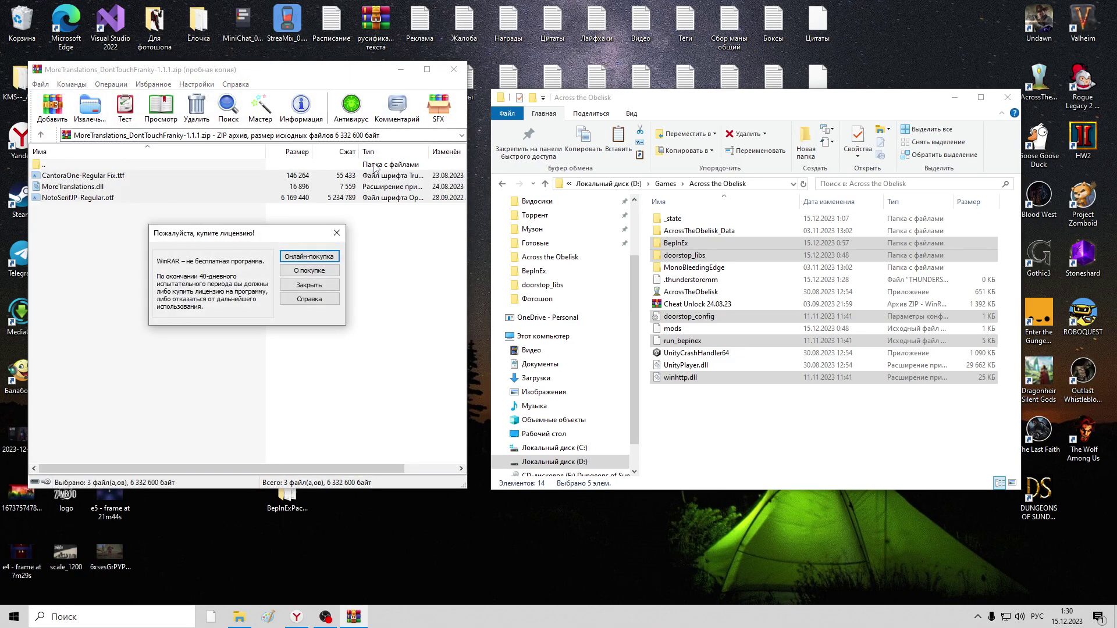
click(309, 285)
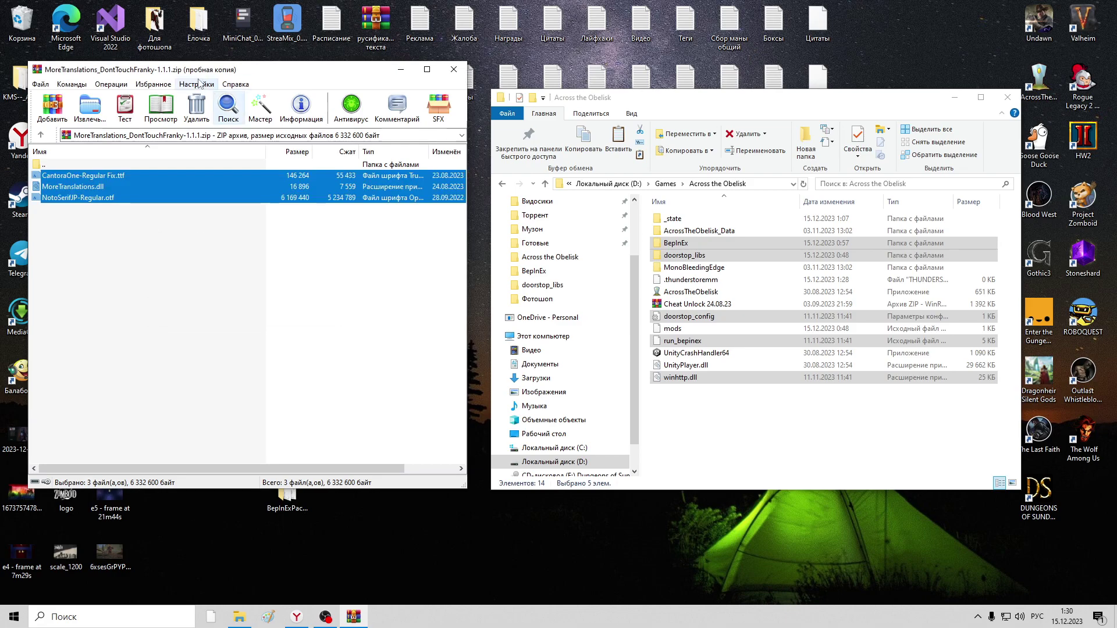
drag(198, 69, 577, 69)
drag(409, 202, 274, 232)
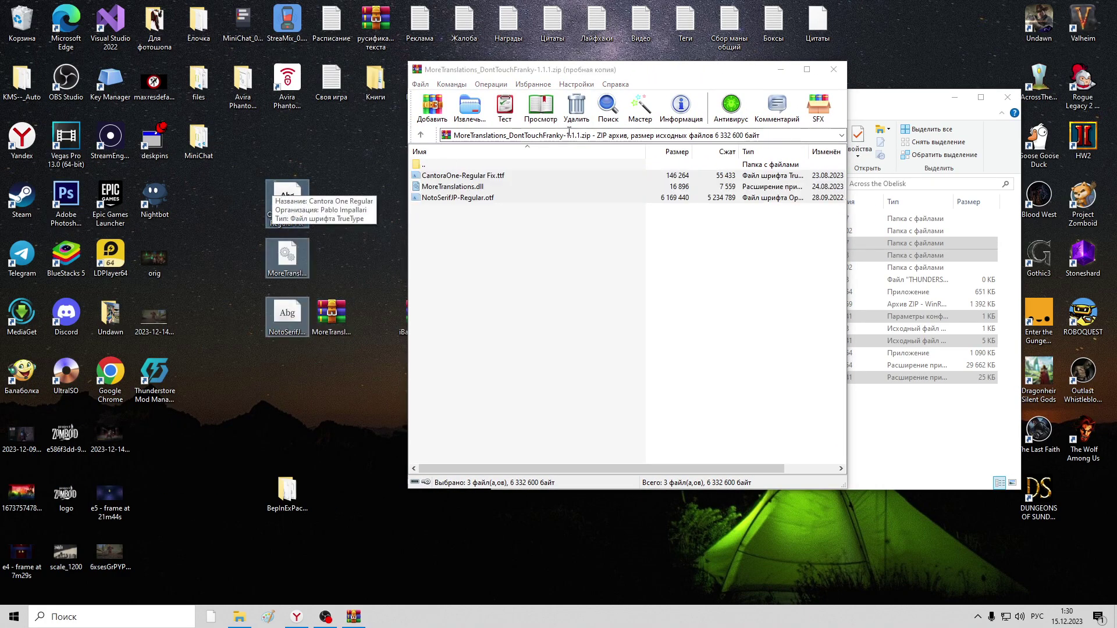
click(835, 71)
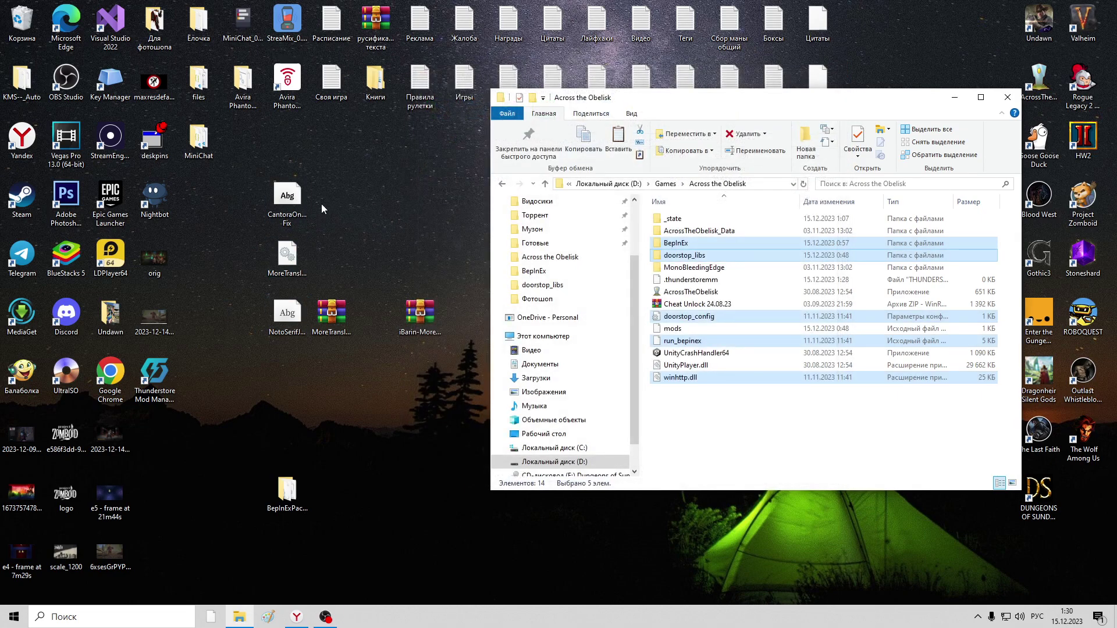
Step: Install the extracted fonts, keeping the existing Cantora One Regular and replacing Noto Serif JP
right_click(288, 200)
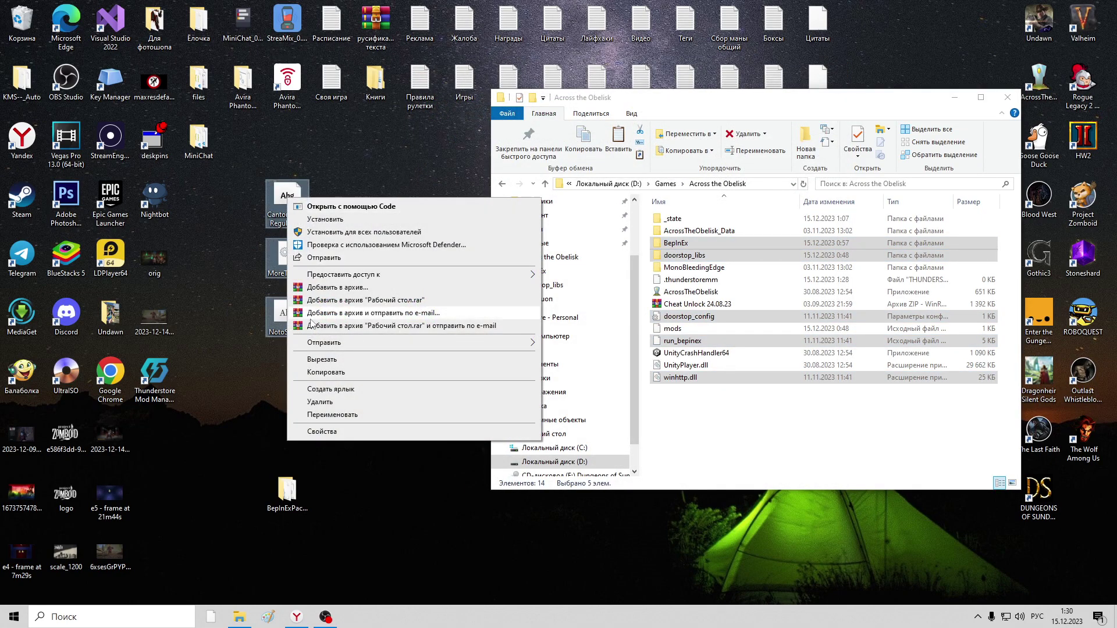
click(351, 220)
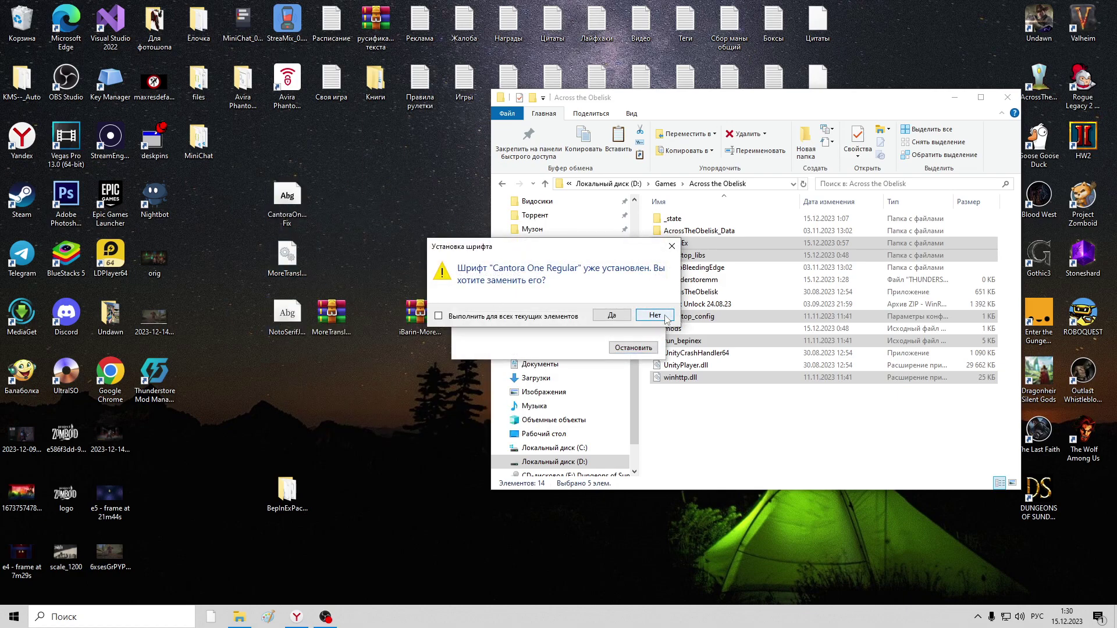
click(666, 319)
click(655, 319)
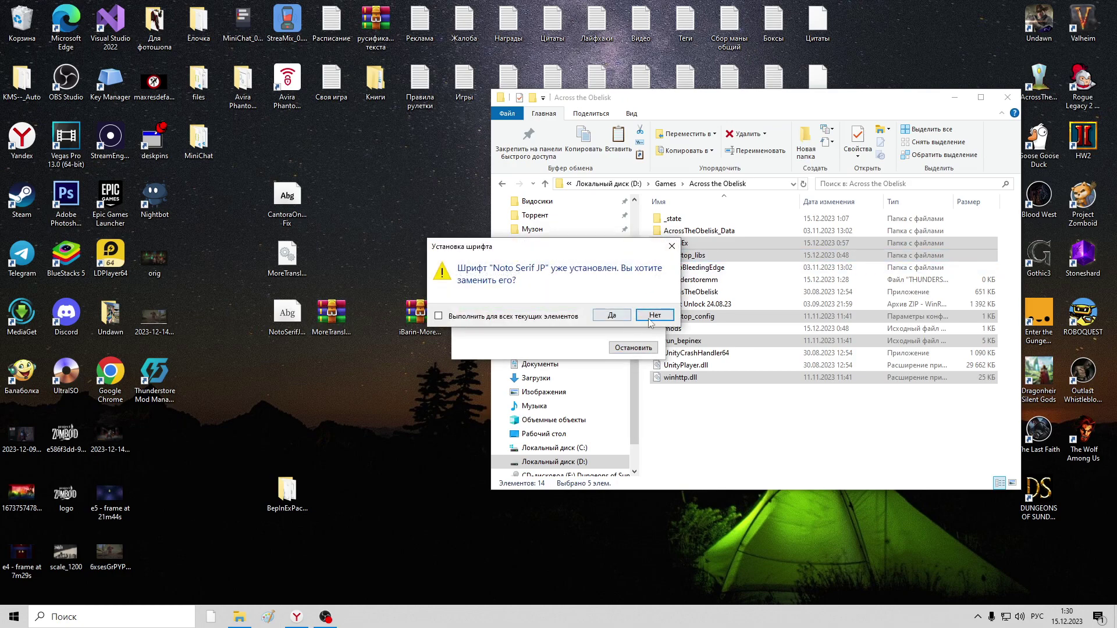
click(612, 316)
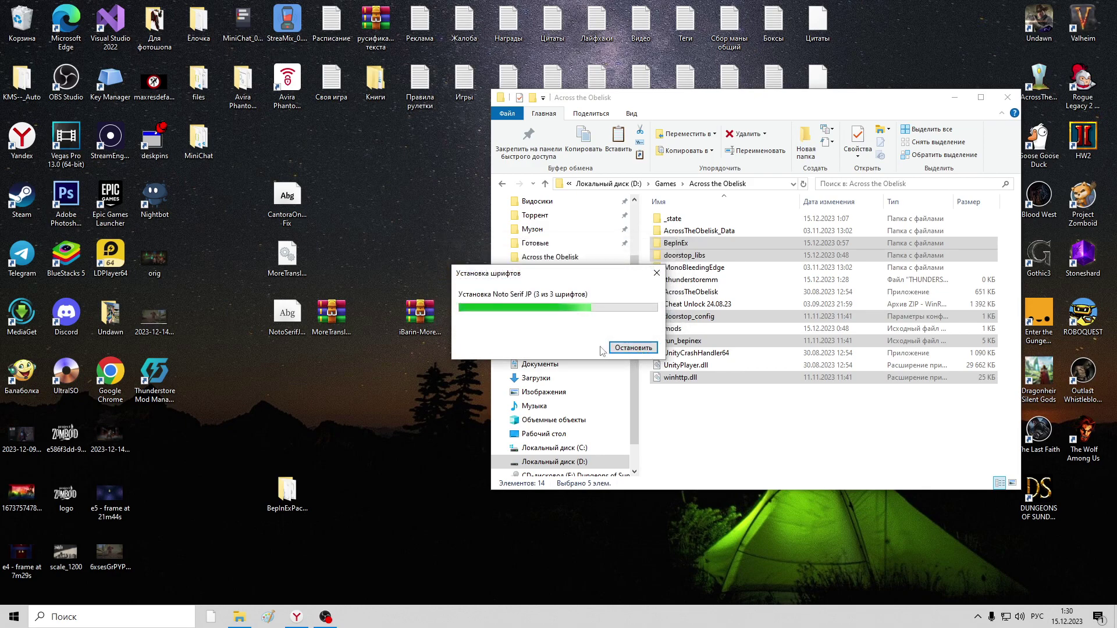
right_click(300, 318)
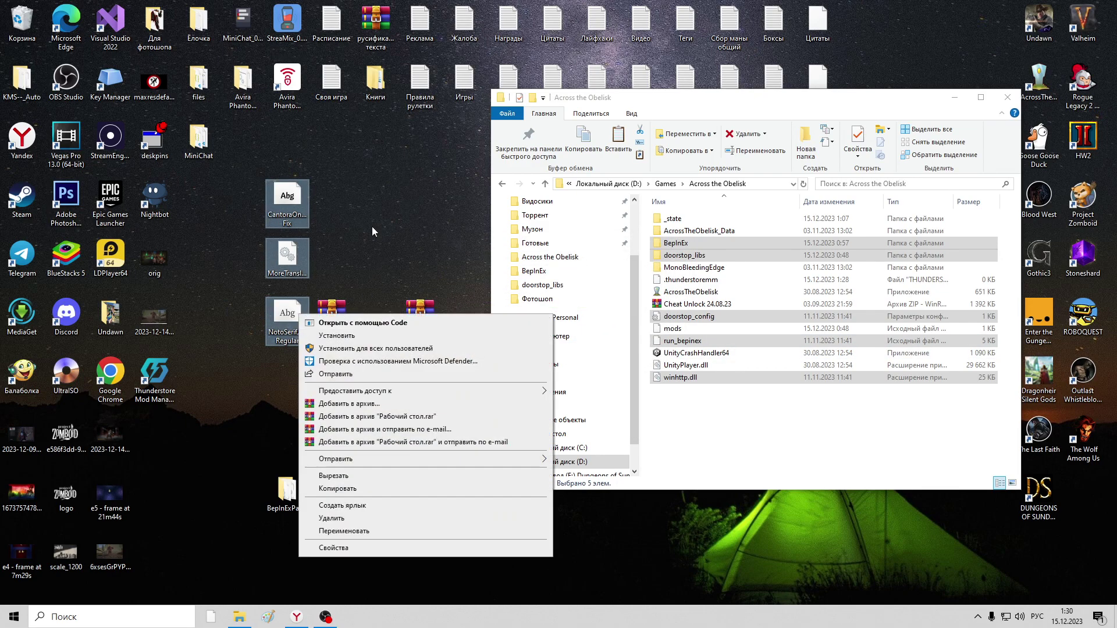
click(373, 229)
right_click(292, 311)
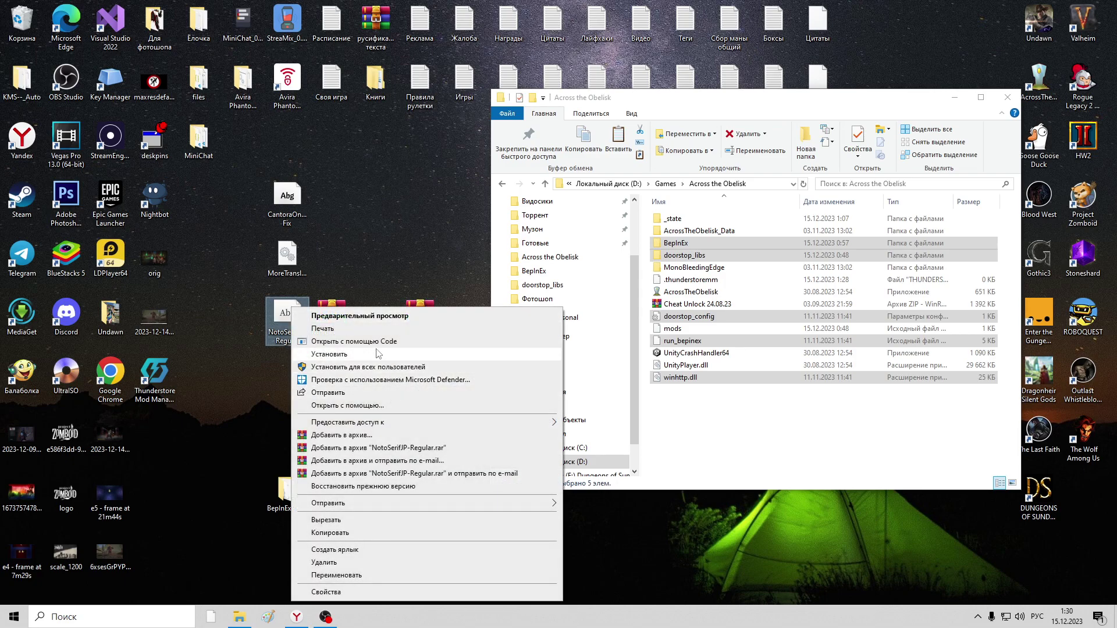
click(363, 218)
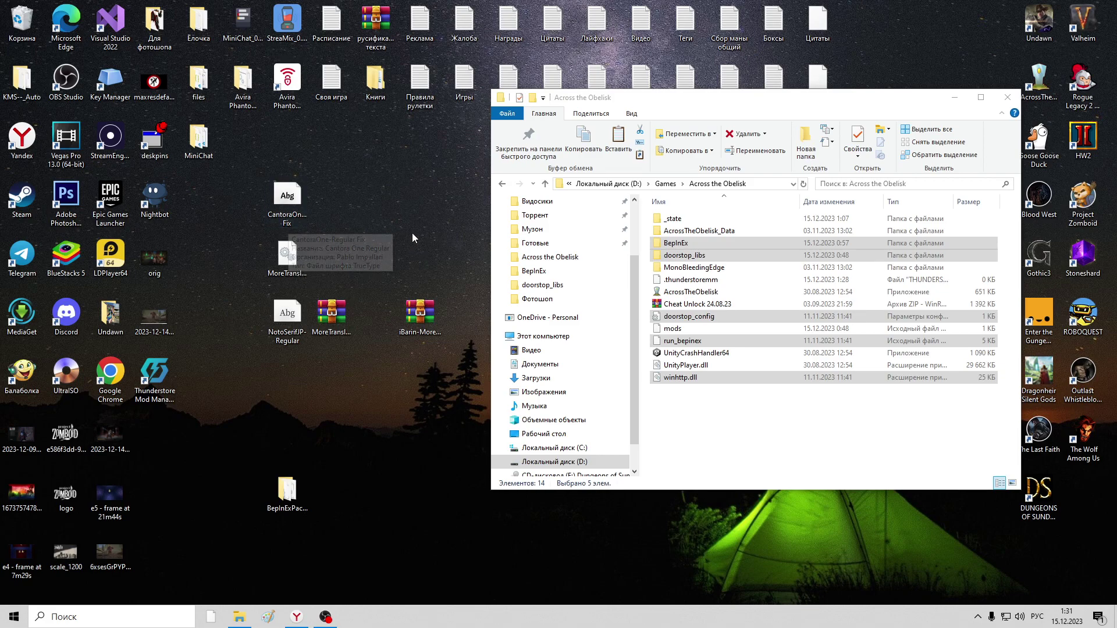
click(702, 423)
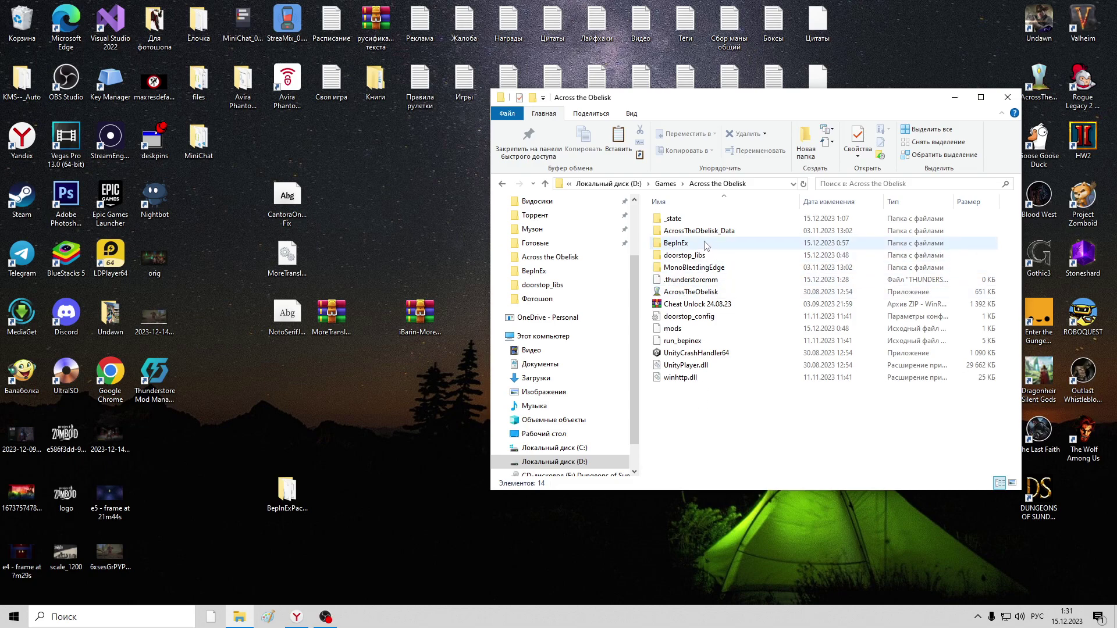
Step: Clear the previously extracted font and DLL files from the desktop and extract everything from the MoreTranslations_Russian-1.0.1 archive there
click(418, 311)
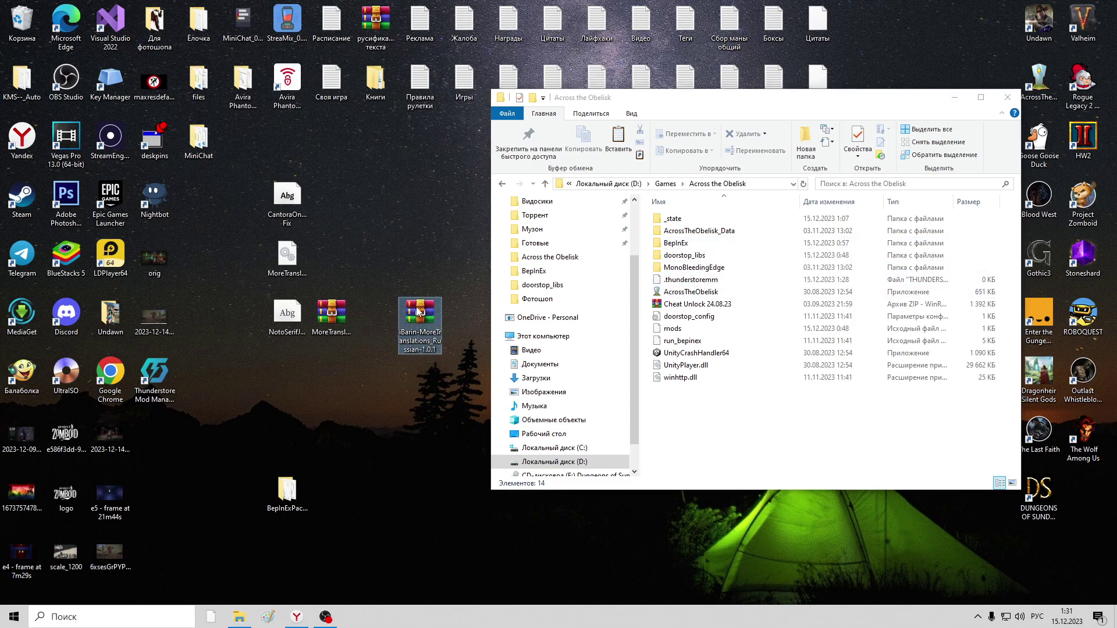
double_click(418, 311)
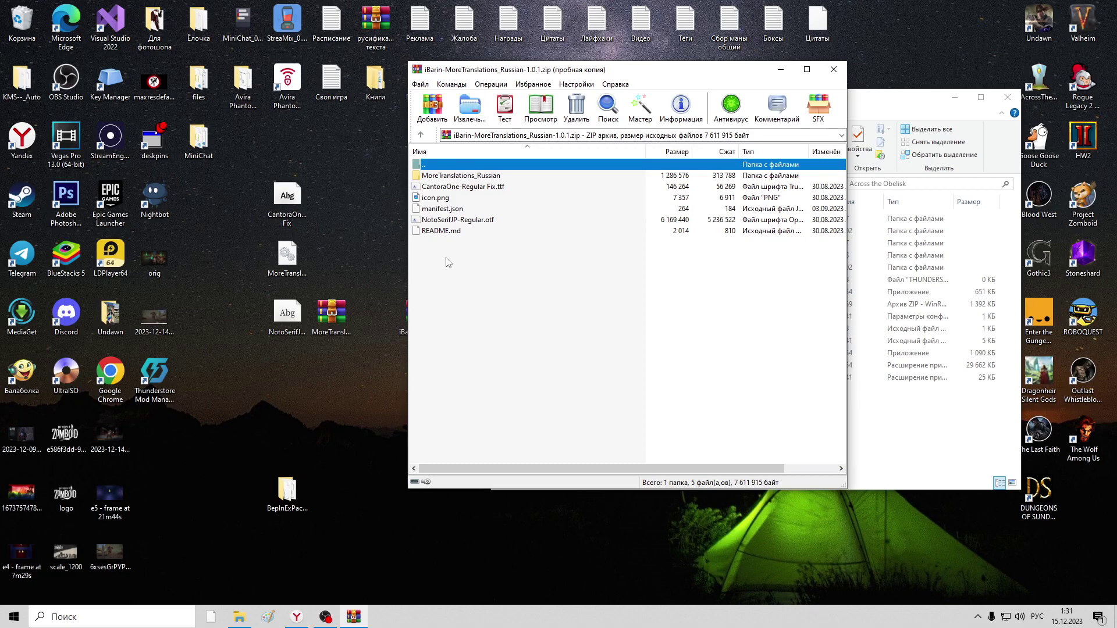
key(Escape)
drag(423, 262, 449, 184)
drag(384, 299, 384, 299)
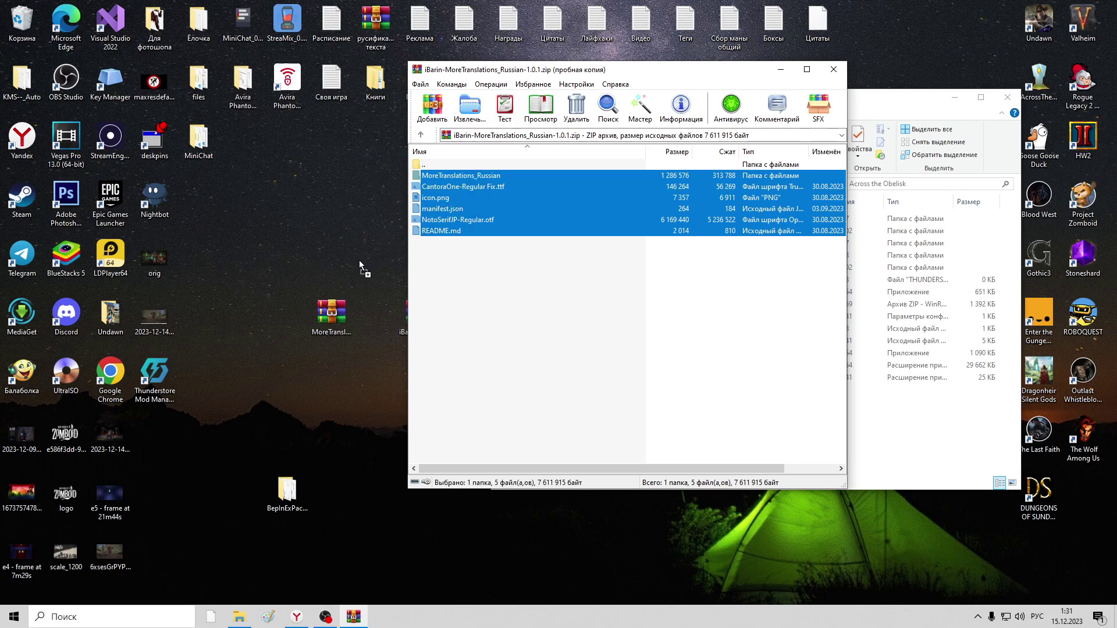
drag(360, 265, 361, 268)
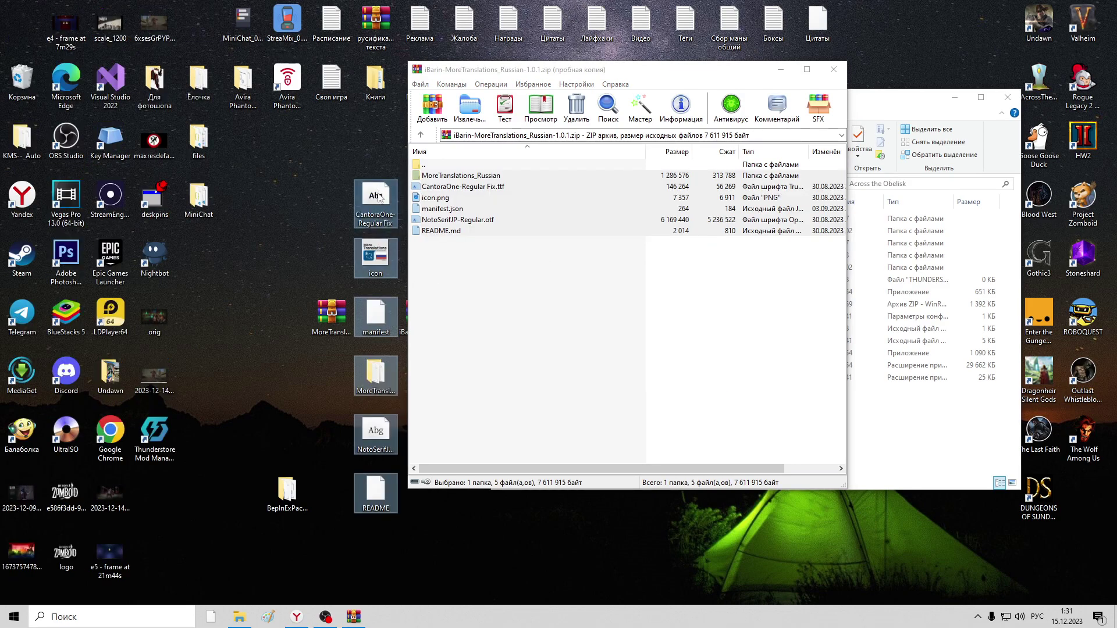
click(834, 70)
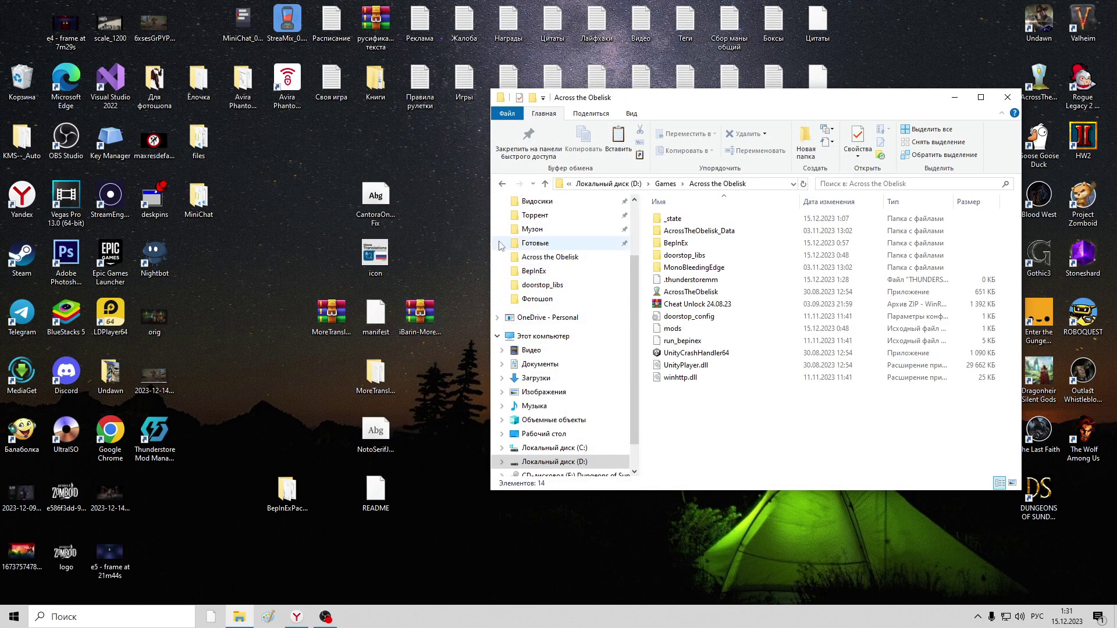
Step: Copy the extracted Russian translation files and folder into AcrossTheObelisk_Data\Plugins in the game folder, replacing existing files
click(688, 248)
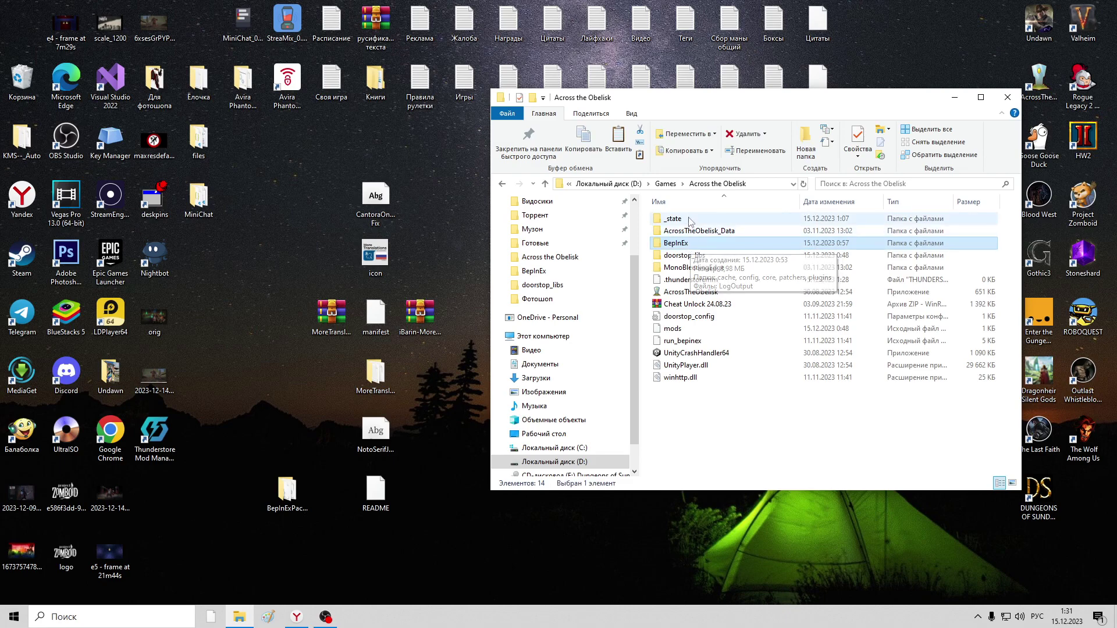
double_click(704, 233)
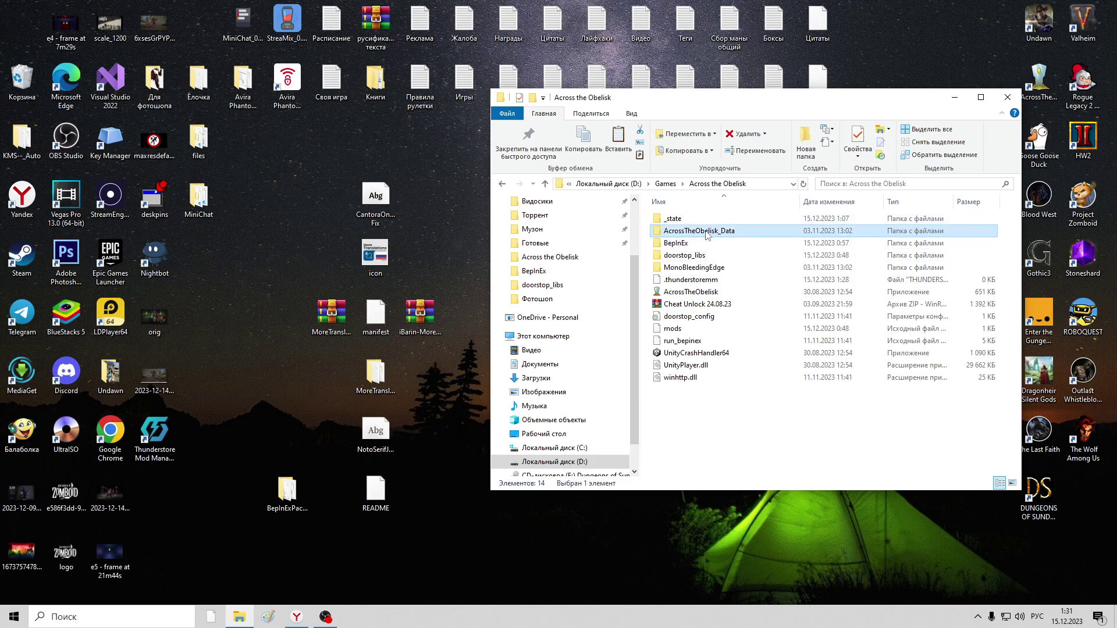
double_click(692, 233)
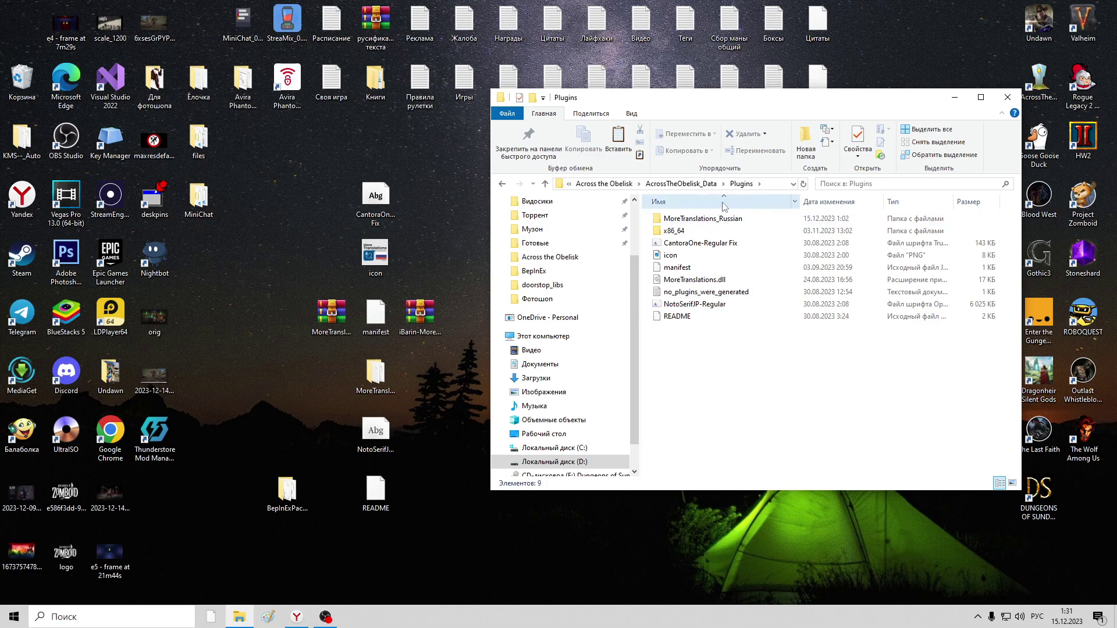
drag(376, 163, 382, 458)
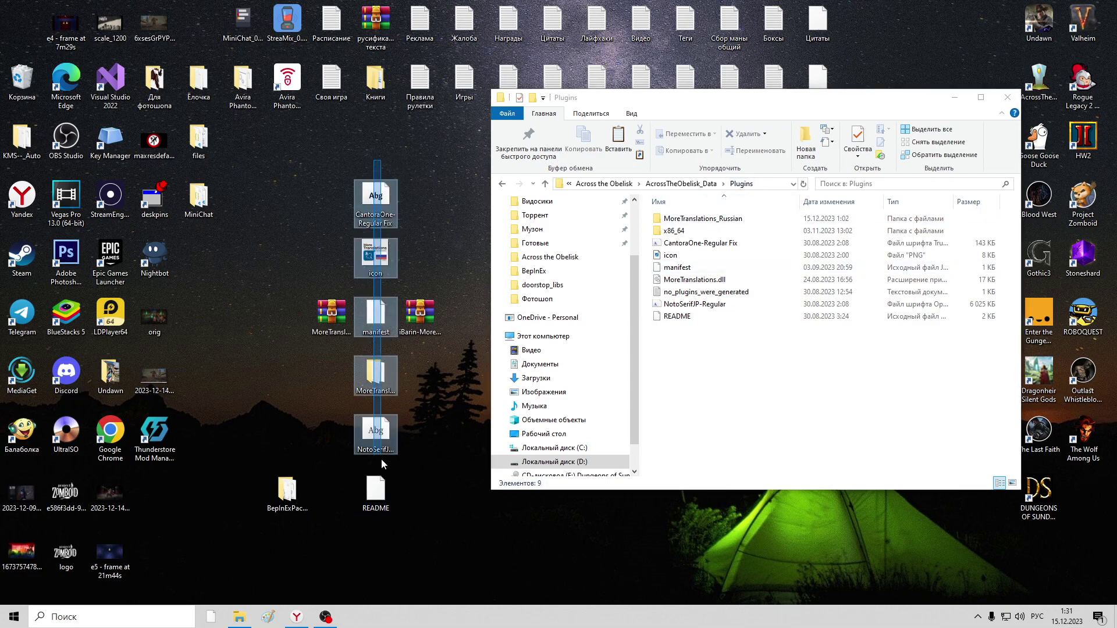
drag(375, 375, 991, 254)
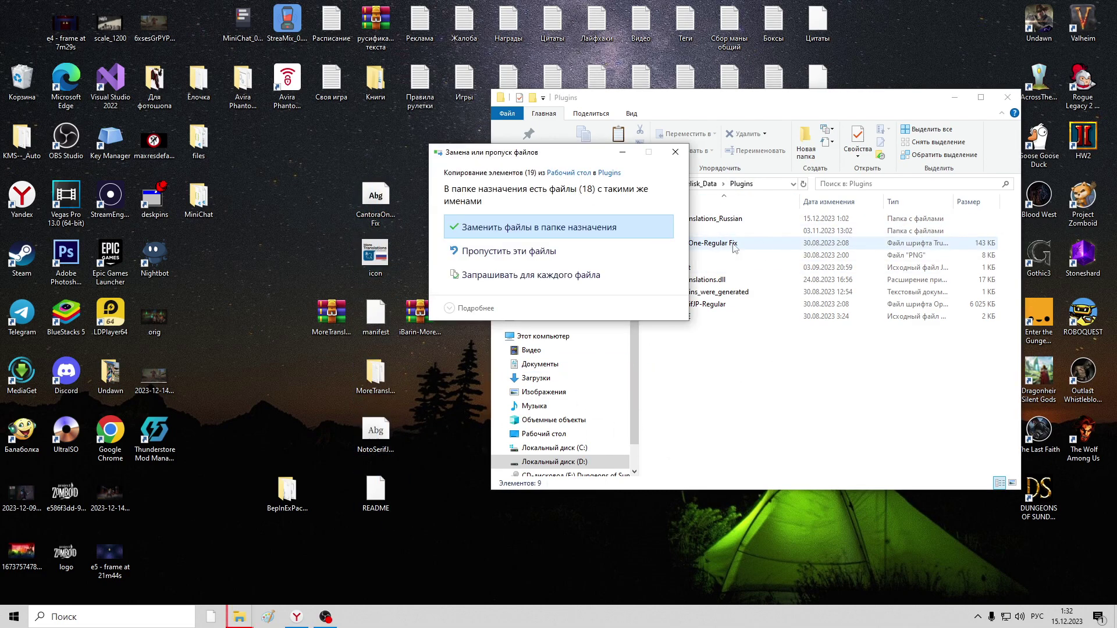
key(Return)
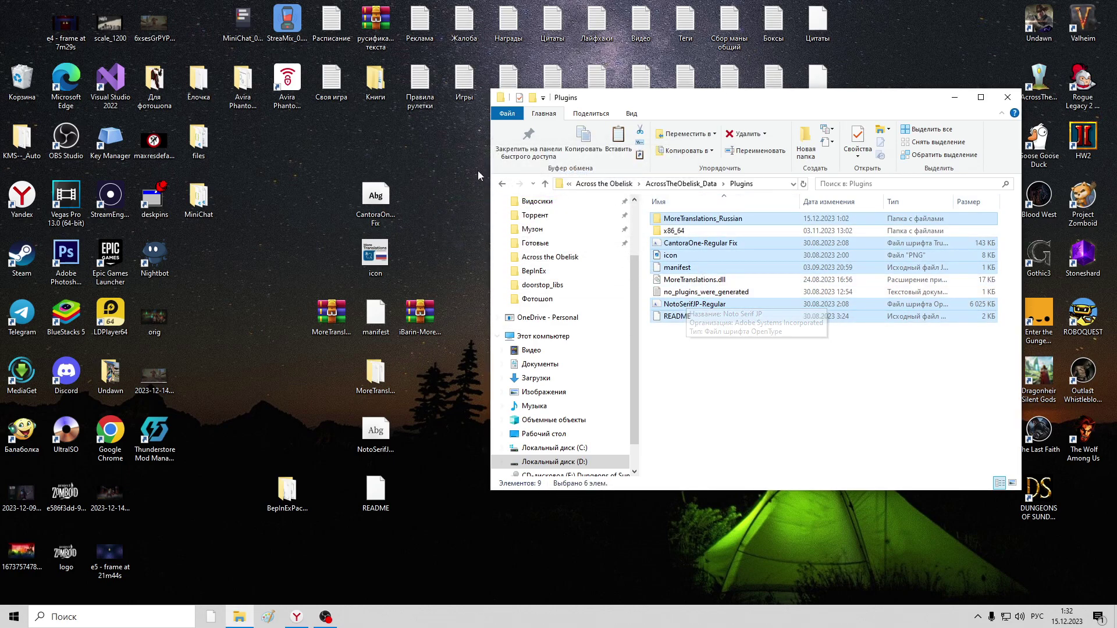
Step: Copy the extracted Russian translation files and folder from the desktop into BepInEx\plugins in the game folder, replacing existing files
click(502, 183)
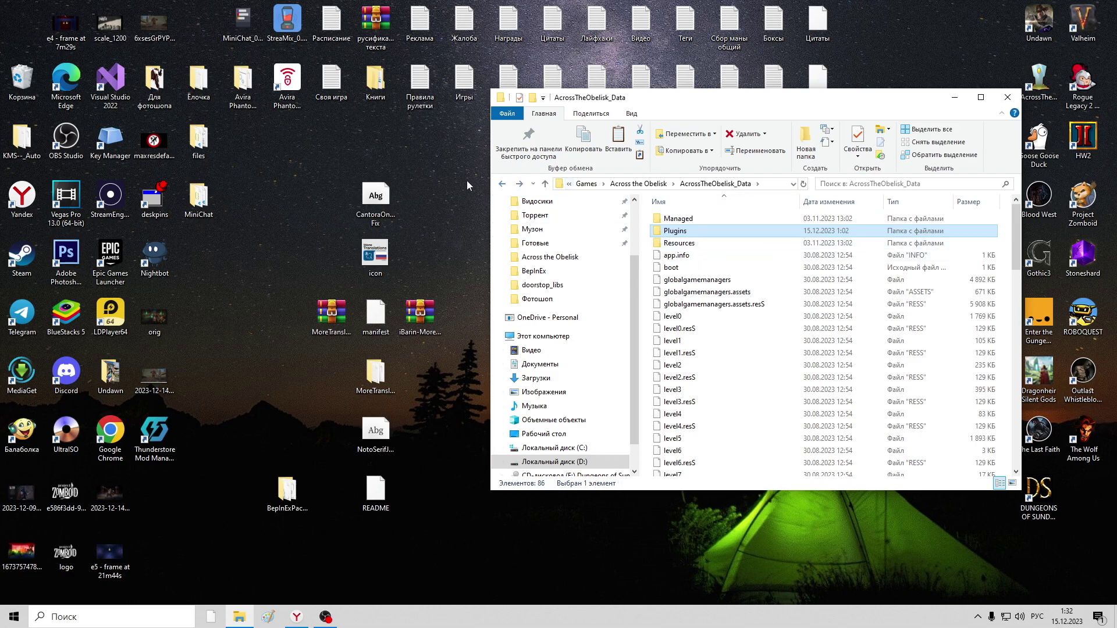
click(502, 184)
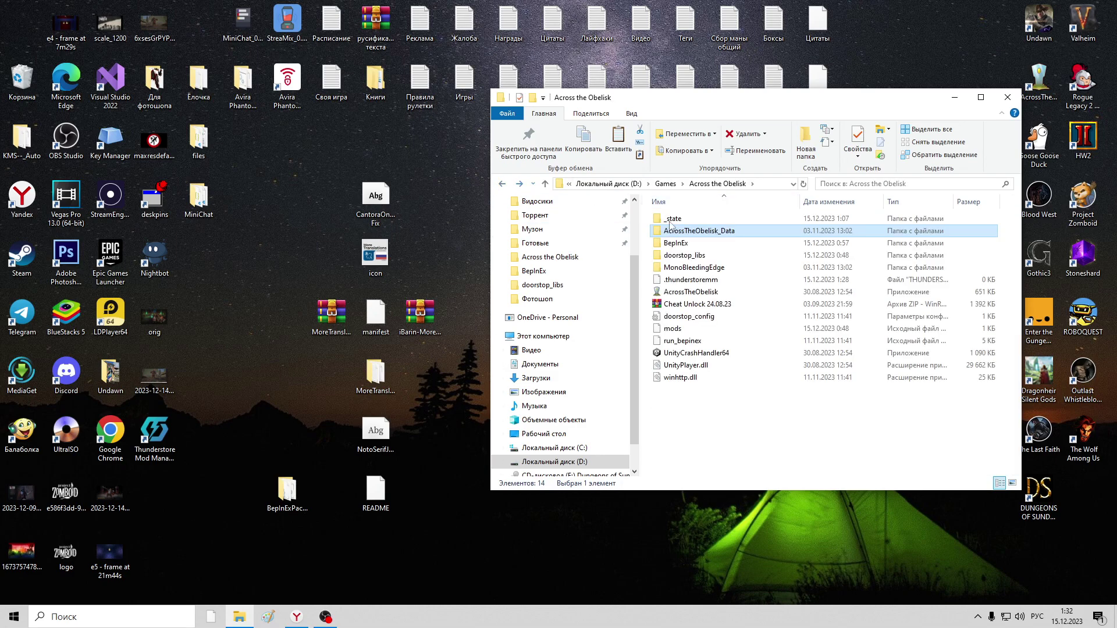
click(693, 247)
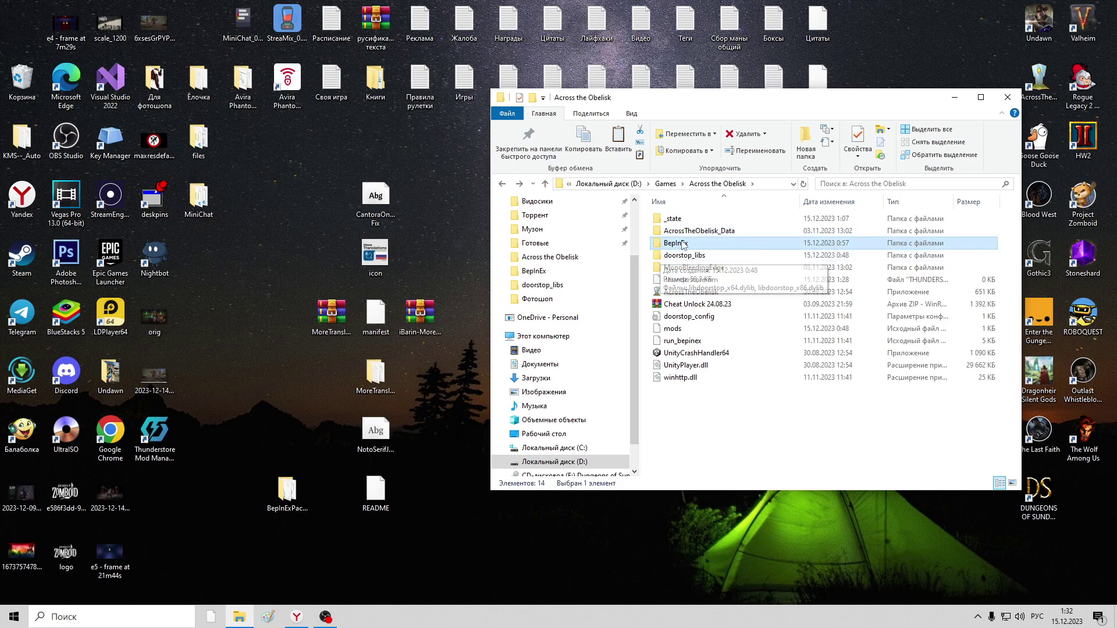
double_click(693, 244)
double_click(685, 271)
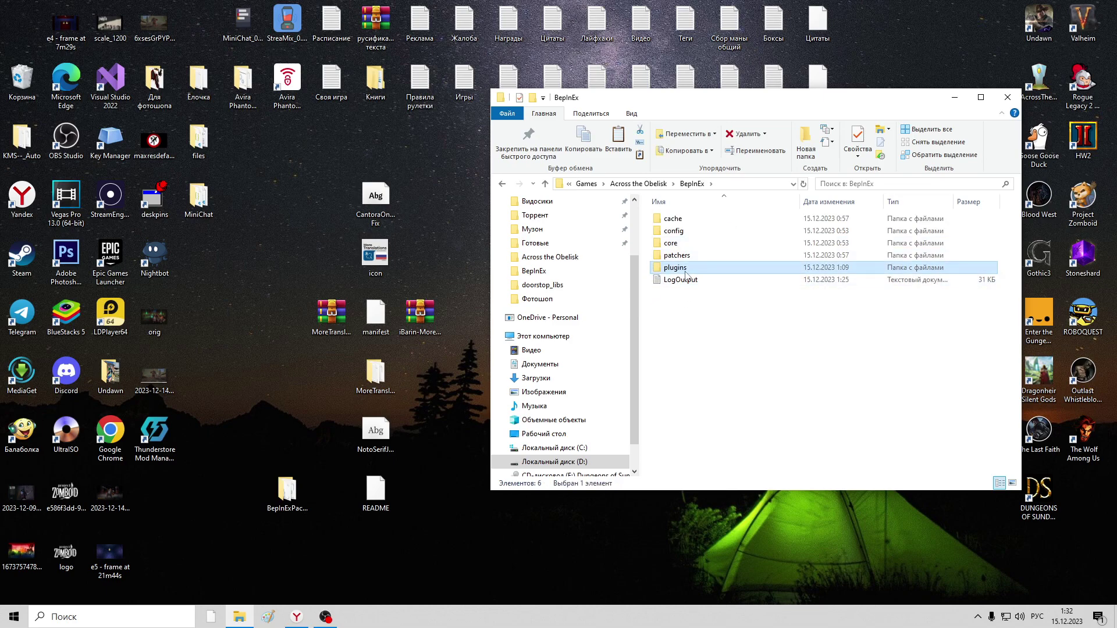
drag(368, 160, 385, 534)
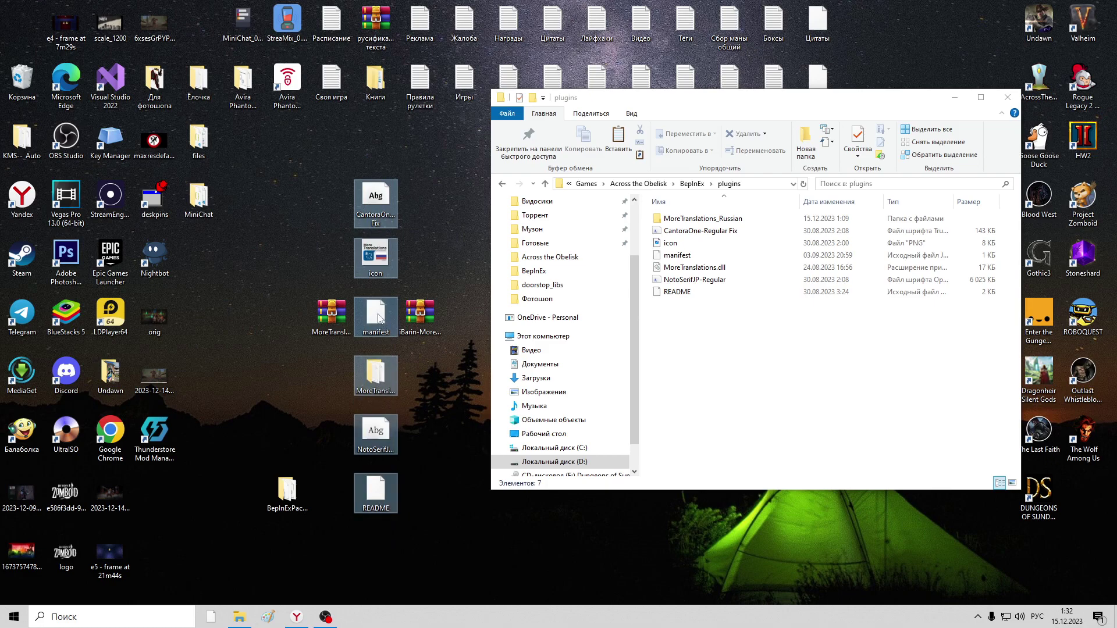
drag(375, 378, 730, 404)
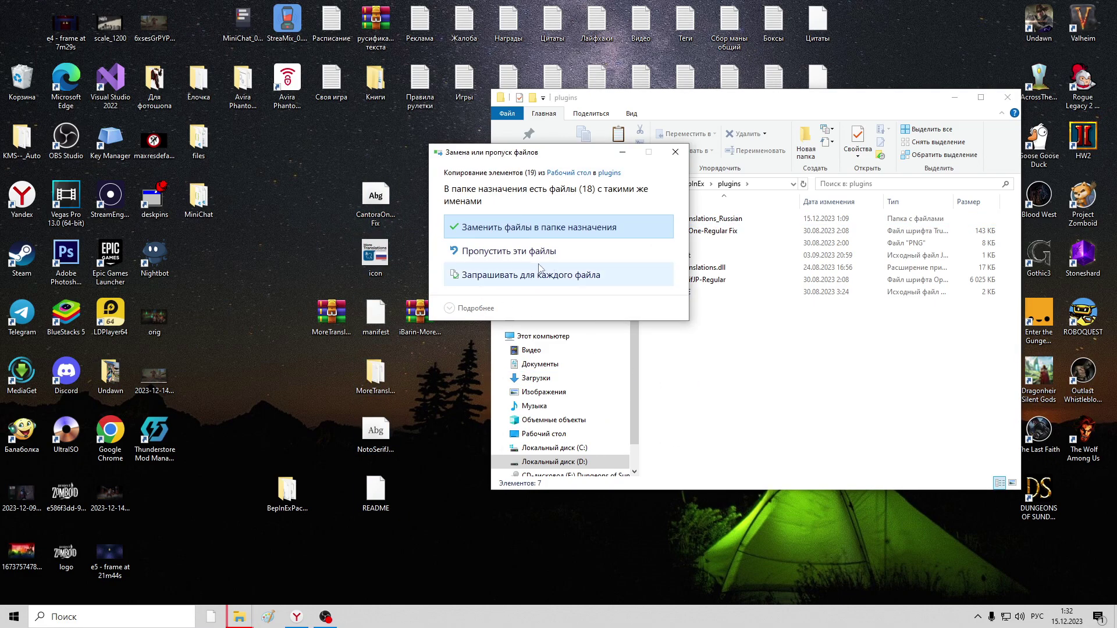
click(535, 232)
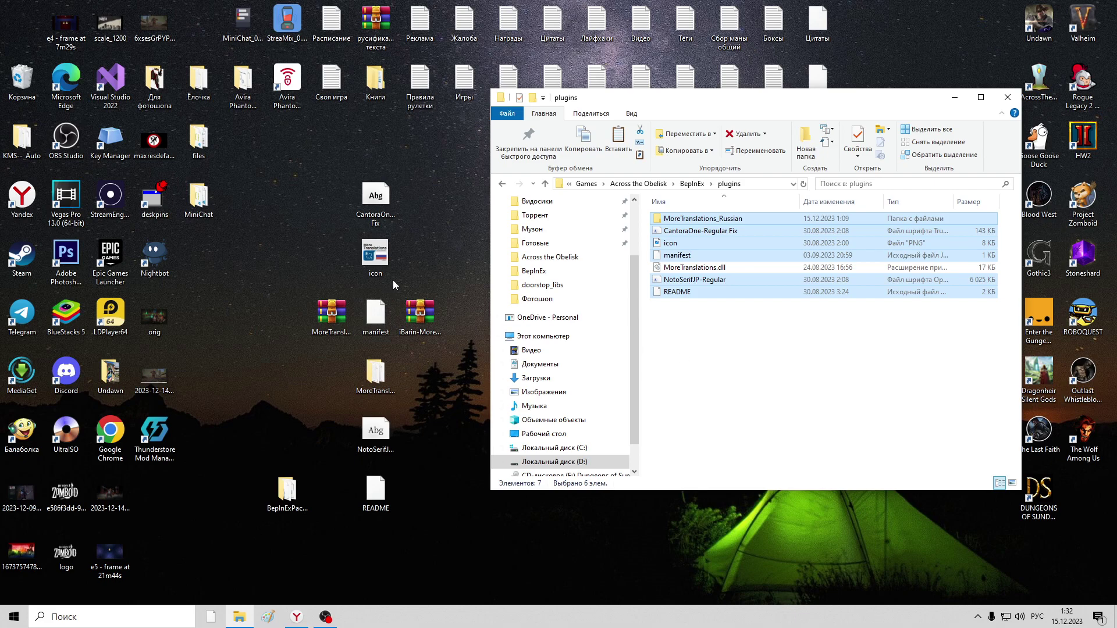
Step: Delete the extracted Russian translation files from the desktop, and extract all three files from MoreTranslations_DontTouchFranky-1.1.1.zip there
drag(375, 152, 365, 529)
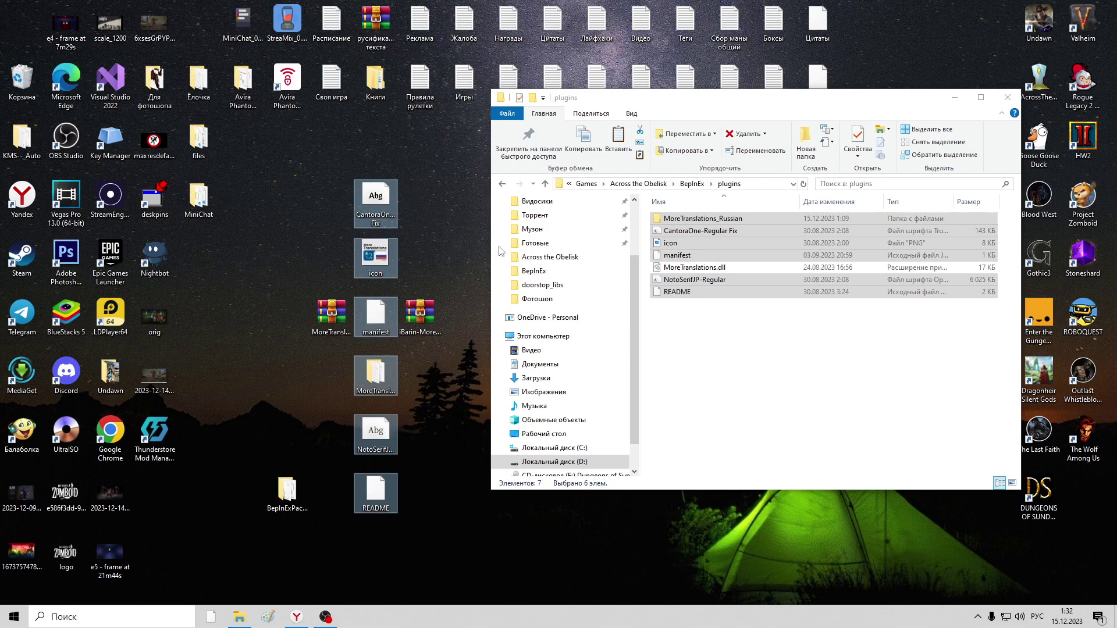
key(Delete)
double_click(329, 319)
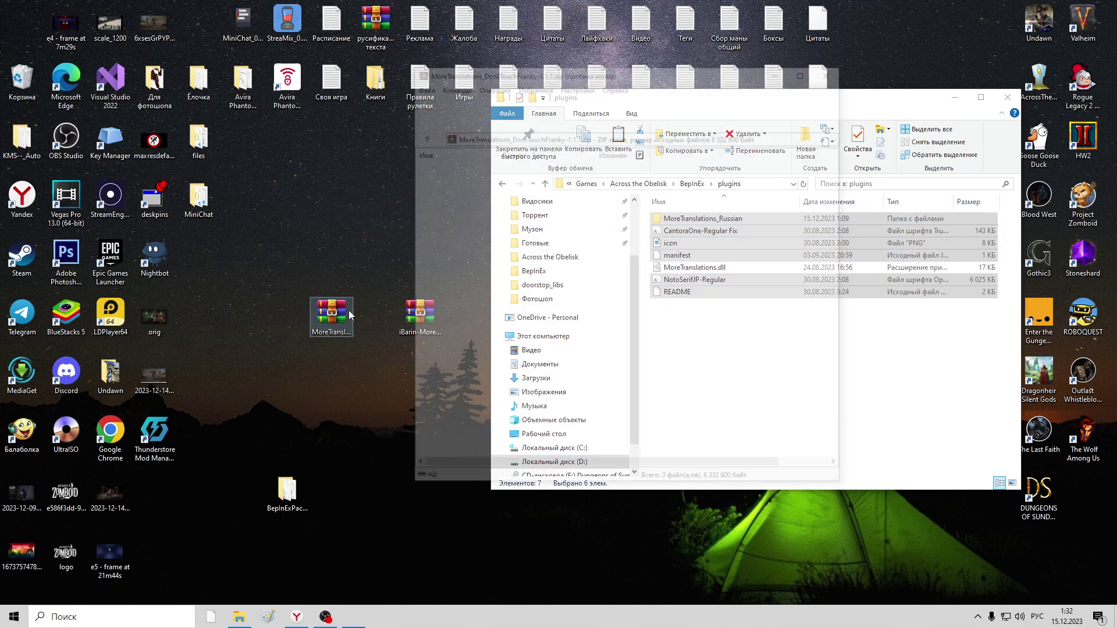
drag(451, 235, 442, 193)
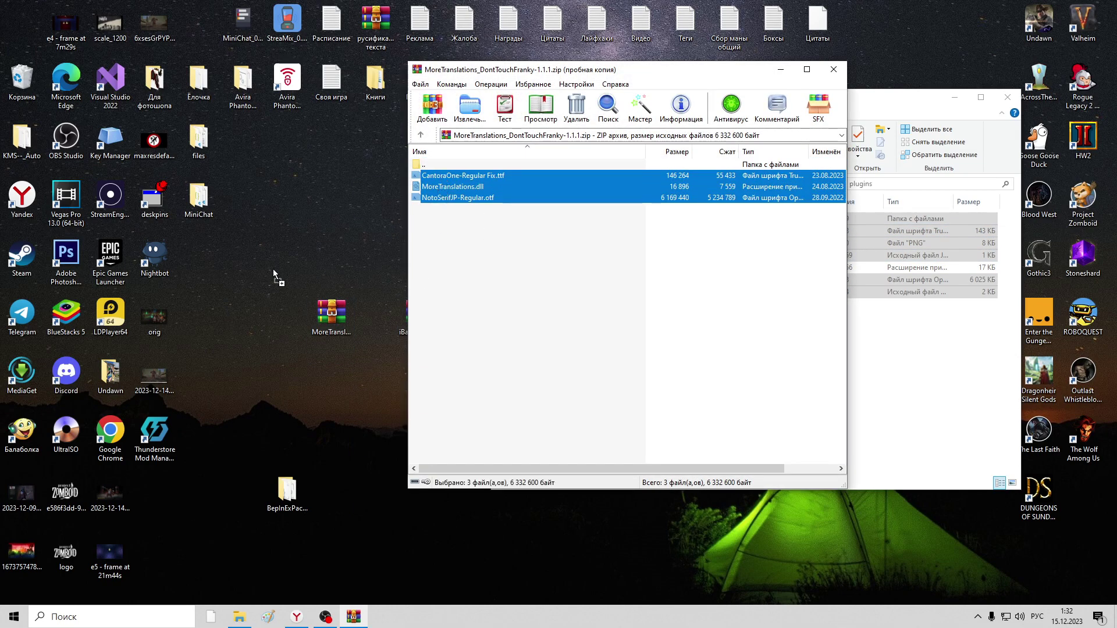
drag(273, 269, 365, 243)
click(834, 70)
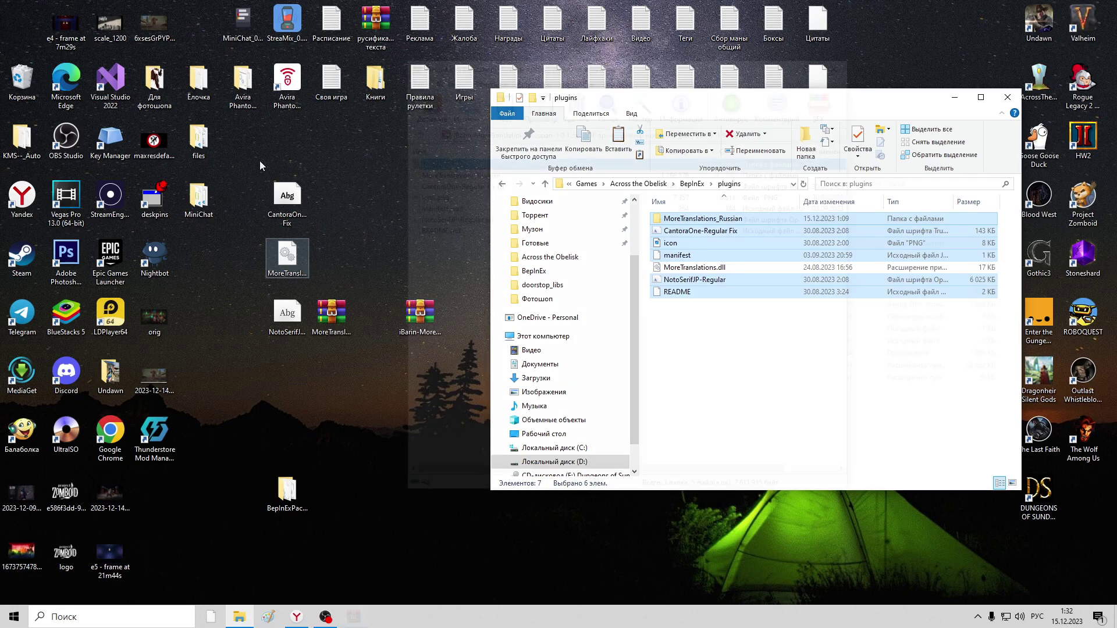
Step: Compare the extracted CantoraOne-Regular Fix font with its copy in the Russian translation archive, and close the archive and the game folder
click(292, 204)
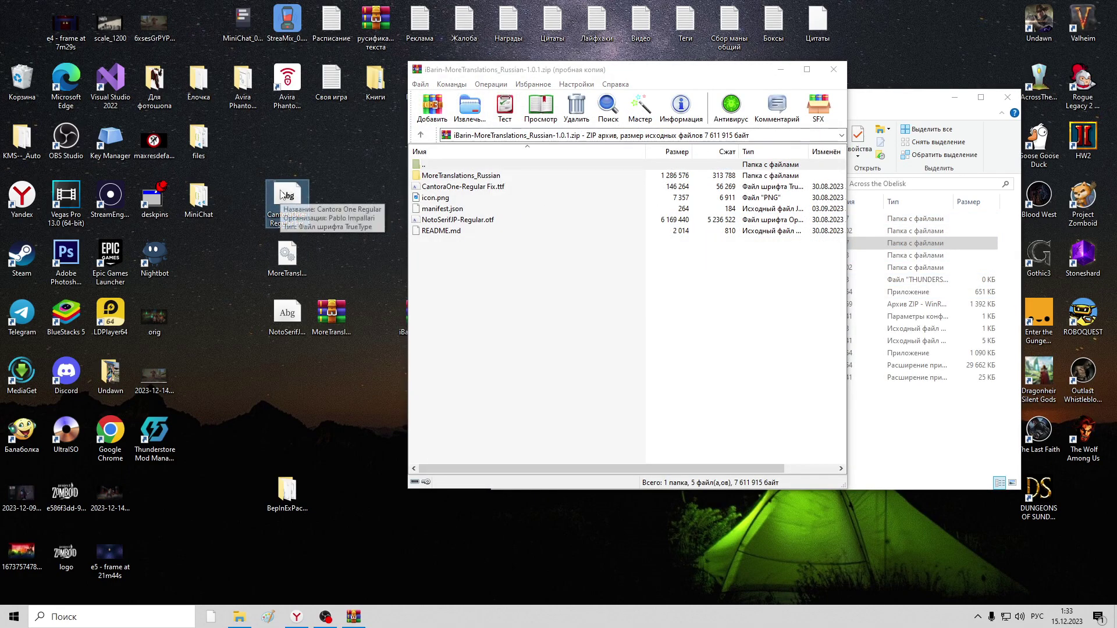
click(486, 186)
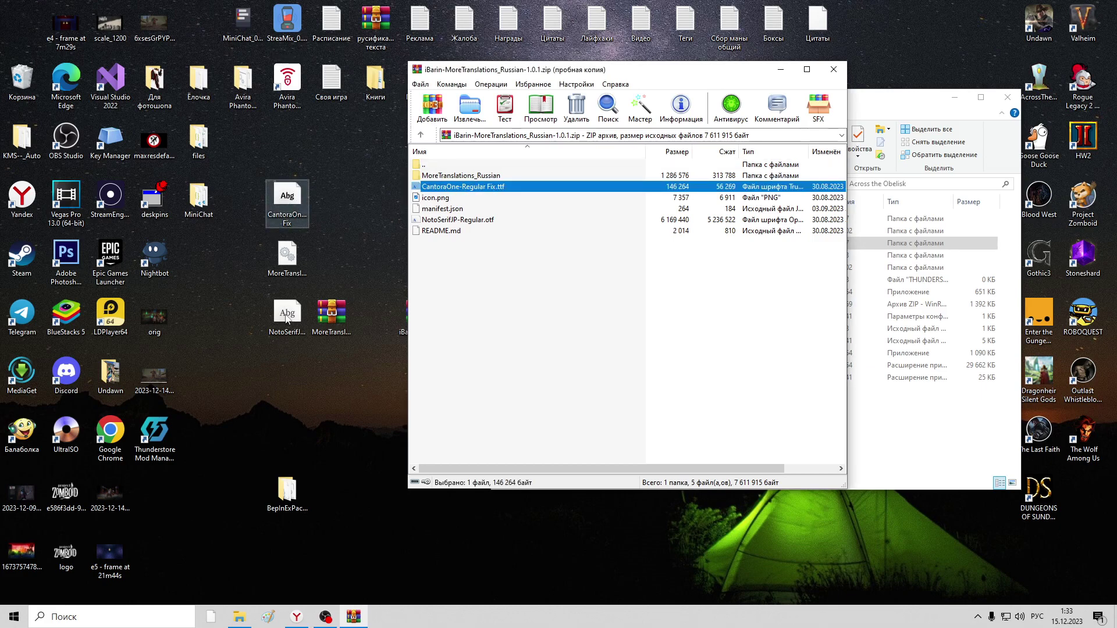
click(834, 69)
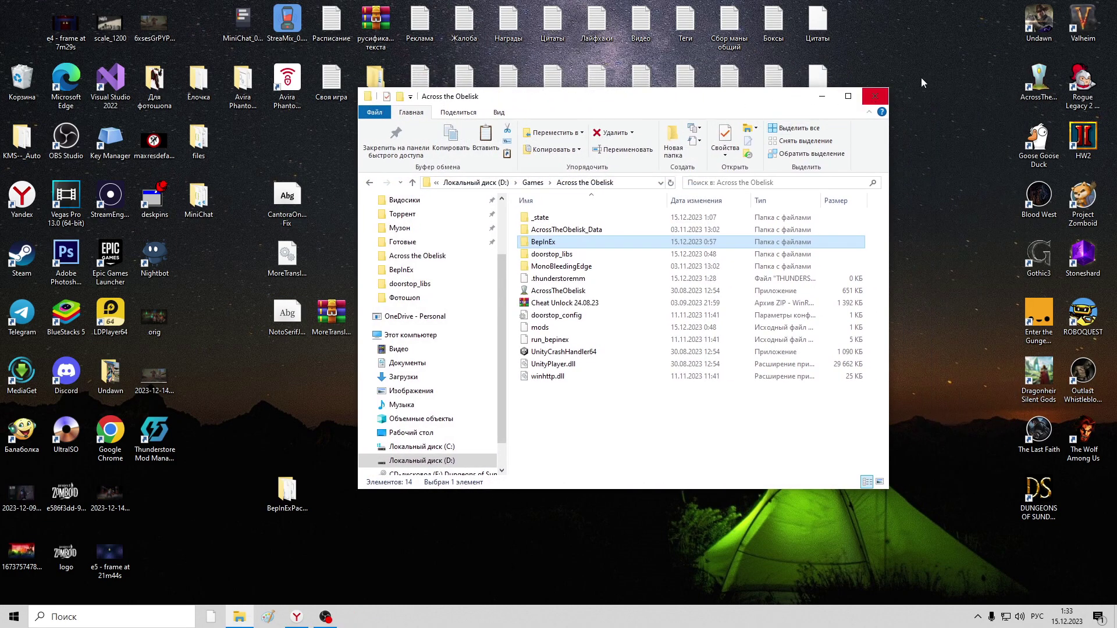
click(1007, 97)
Step: Place the AcrossTheObelisk shortcut in the middle of the desktop and launch the game from it
drag(1041, 83, 599, 319)
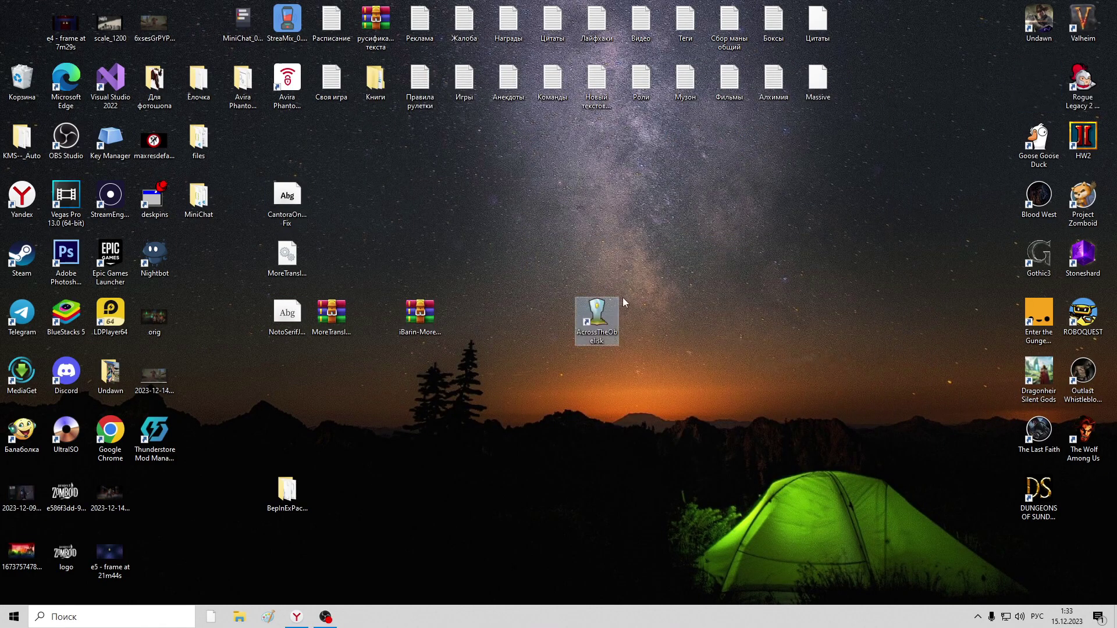
double_click(597, 314)
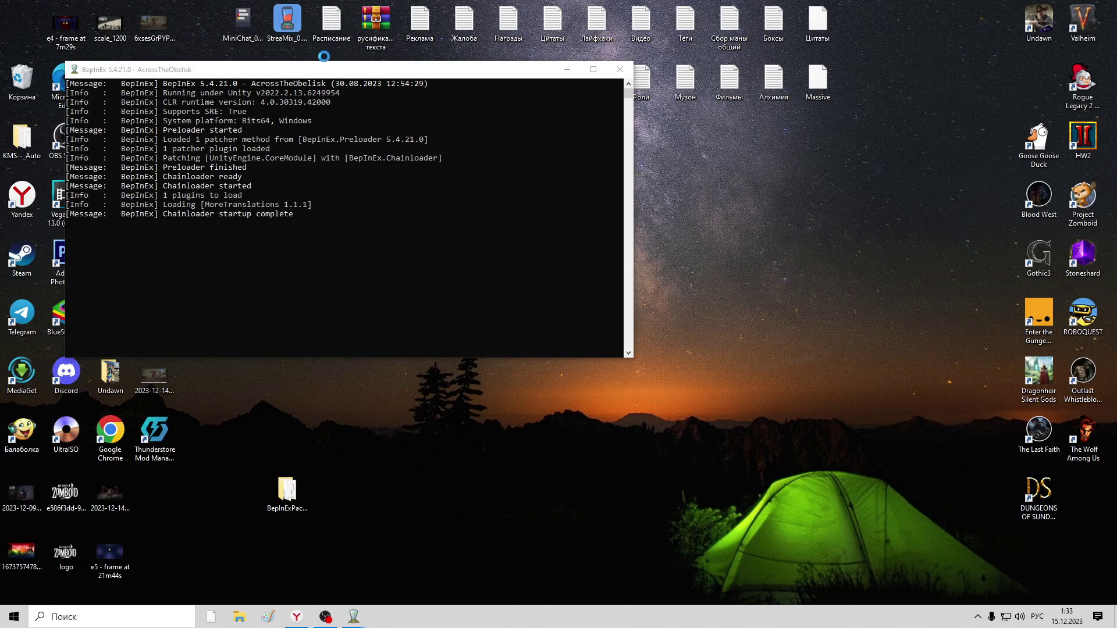
drag(400, 60, 495, 69)
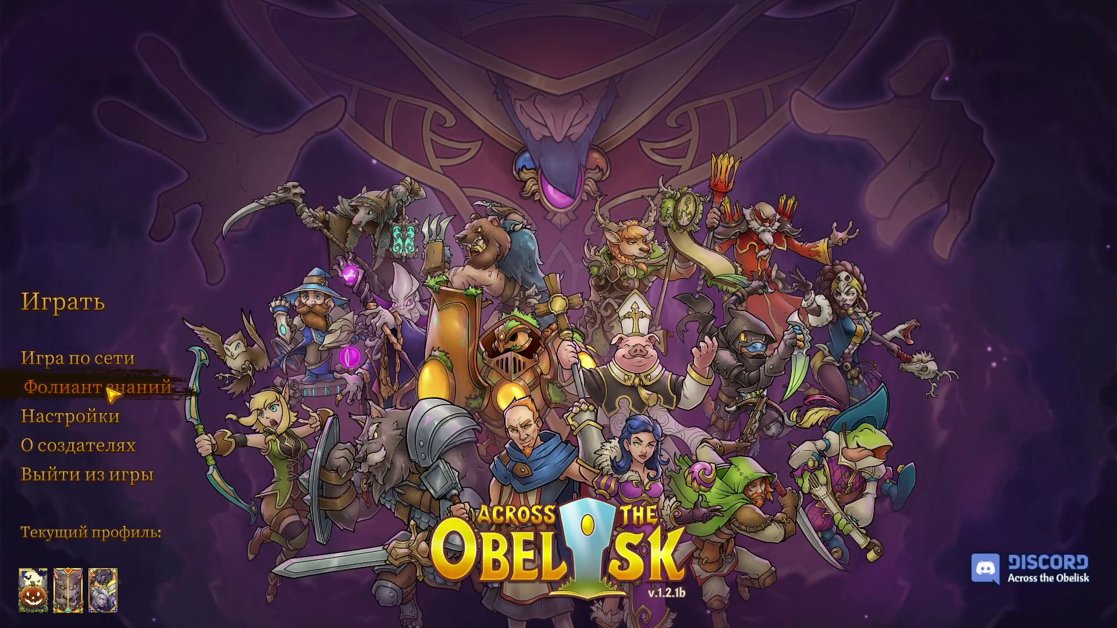
Step: Set the additional translation language to Default in the game's general settings, accept the language change, and return to the main menu
click(101, 422)
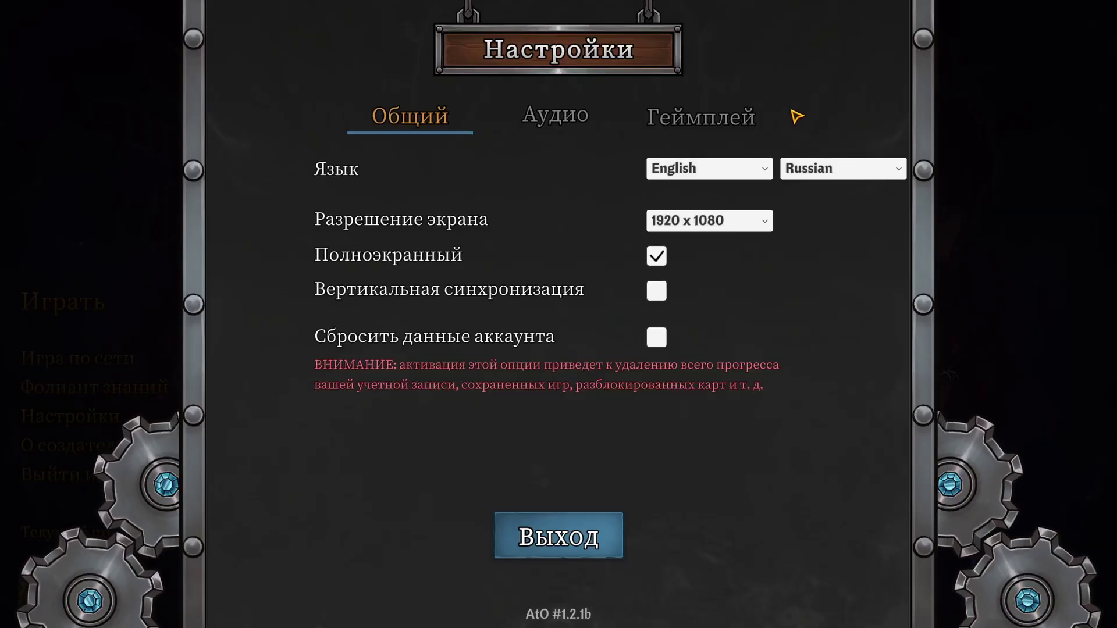
click(843, 170)
click(823, 181)
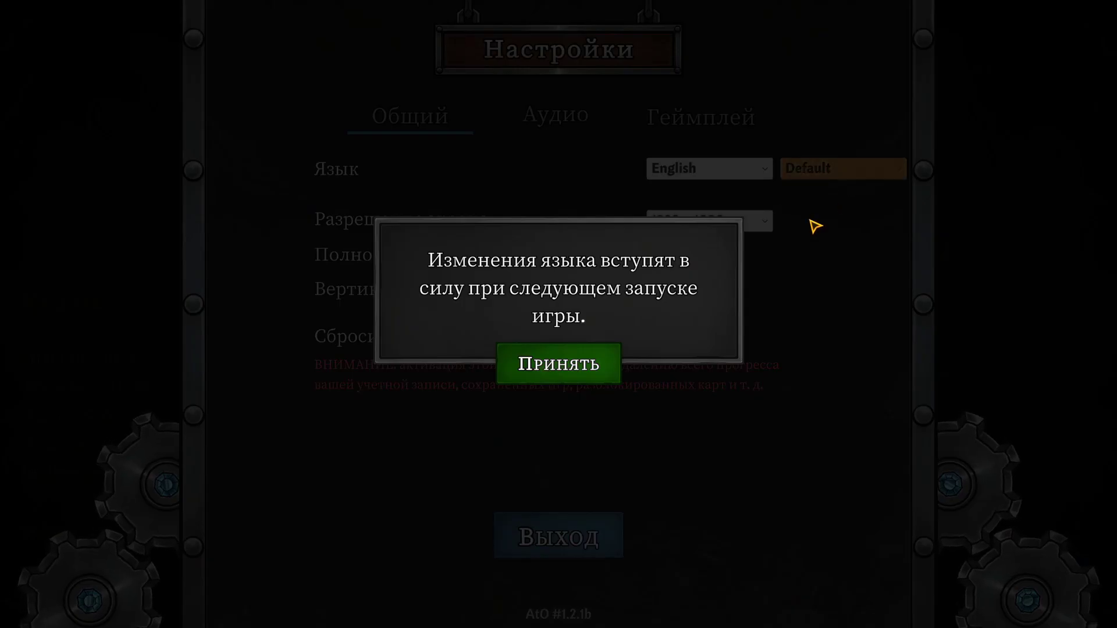
click(532, 366)
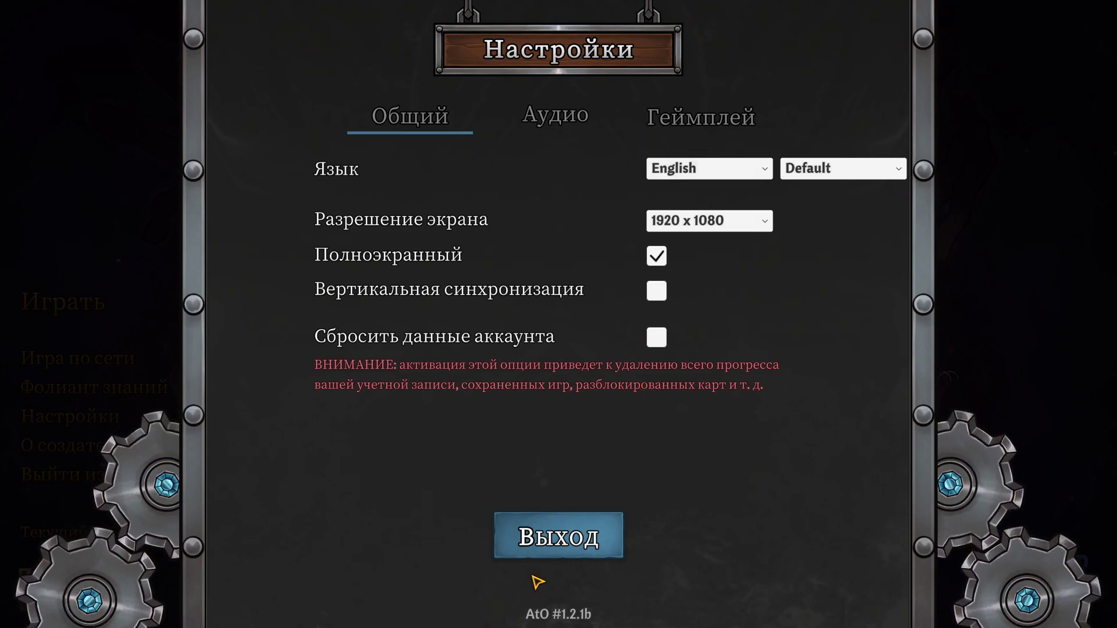
click(538, 544)
click(82, 416)
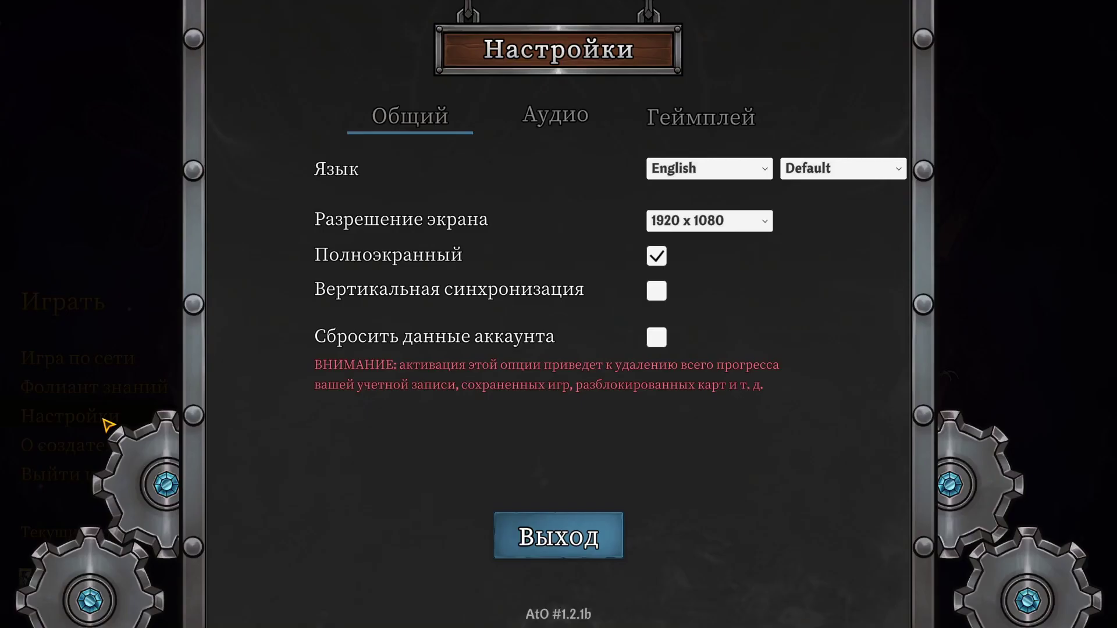
click(617, 534)
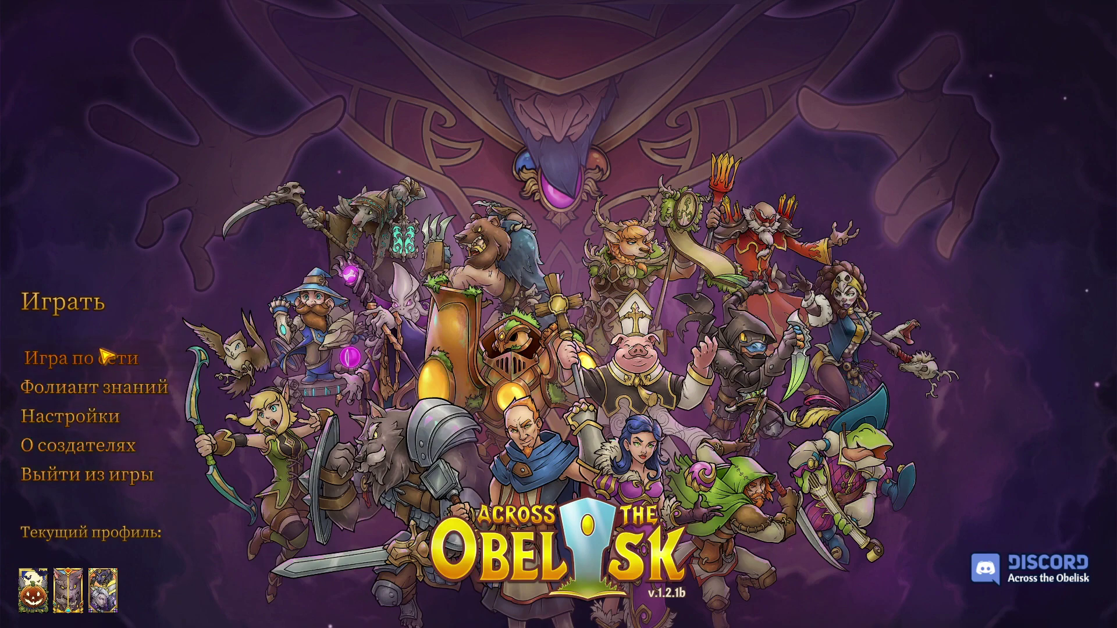
Step: Set the additional translation language to Russian in the game's general settings, accept the language change, and leave the settings
click(91, 418)
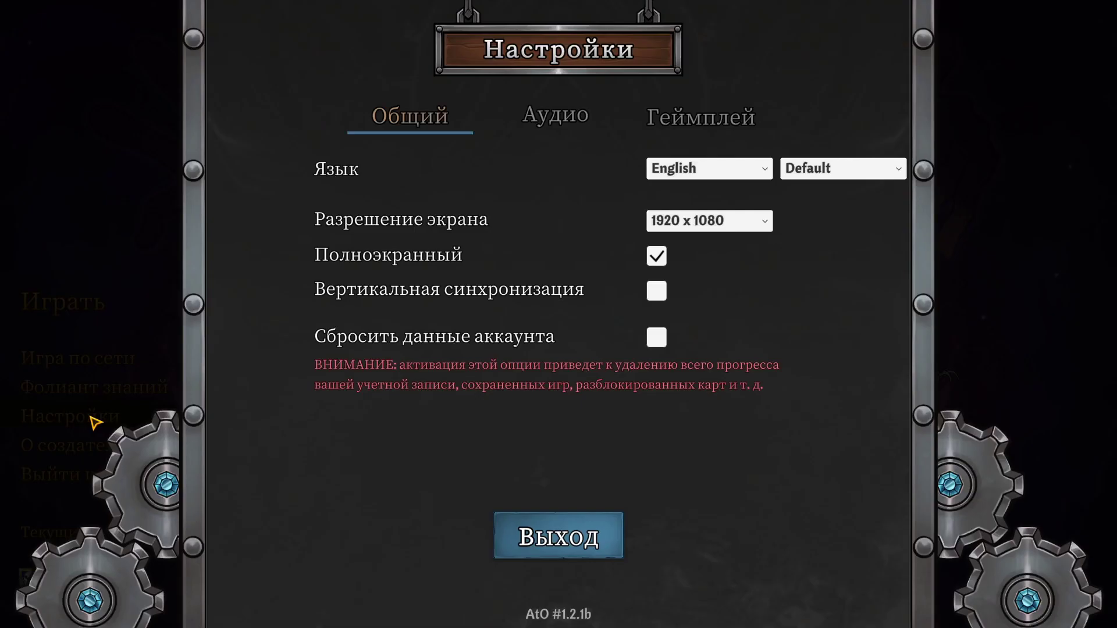
click(883, 171)
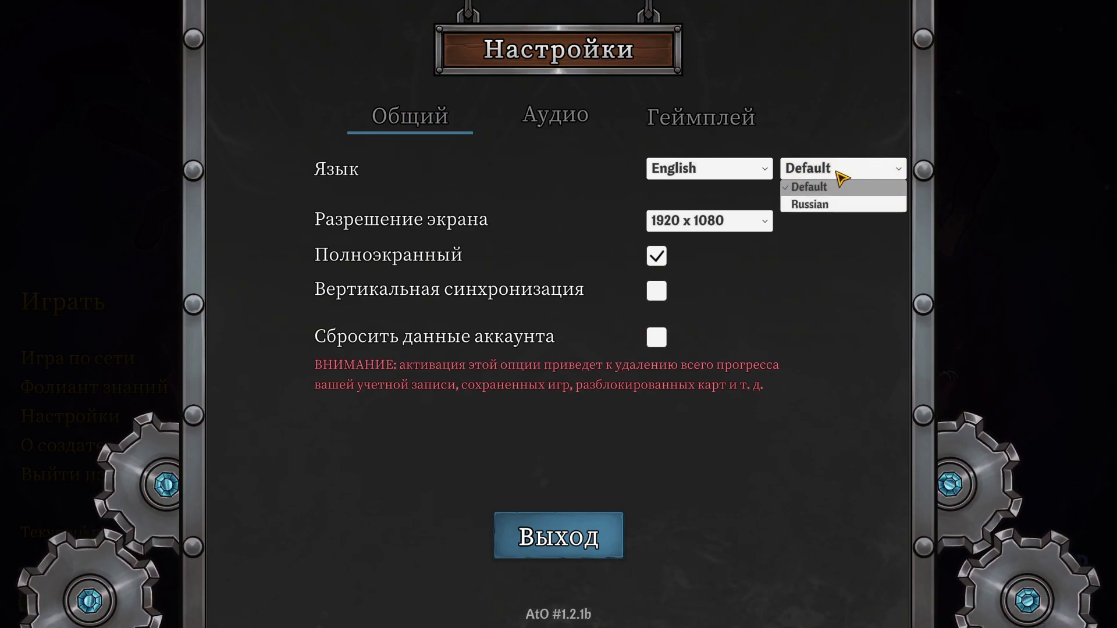
click(823, 209)
click(564, 372)
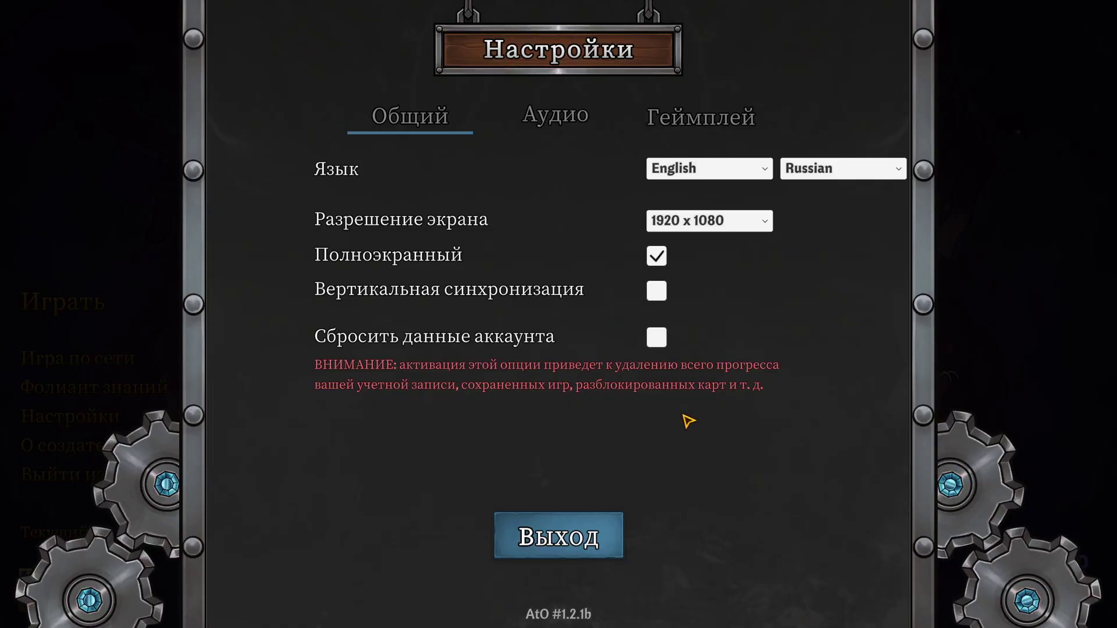
click(548, 552)
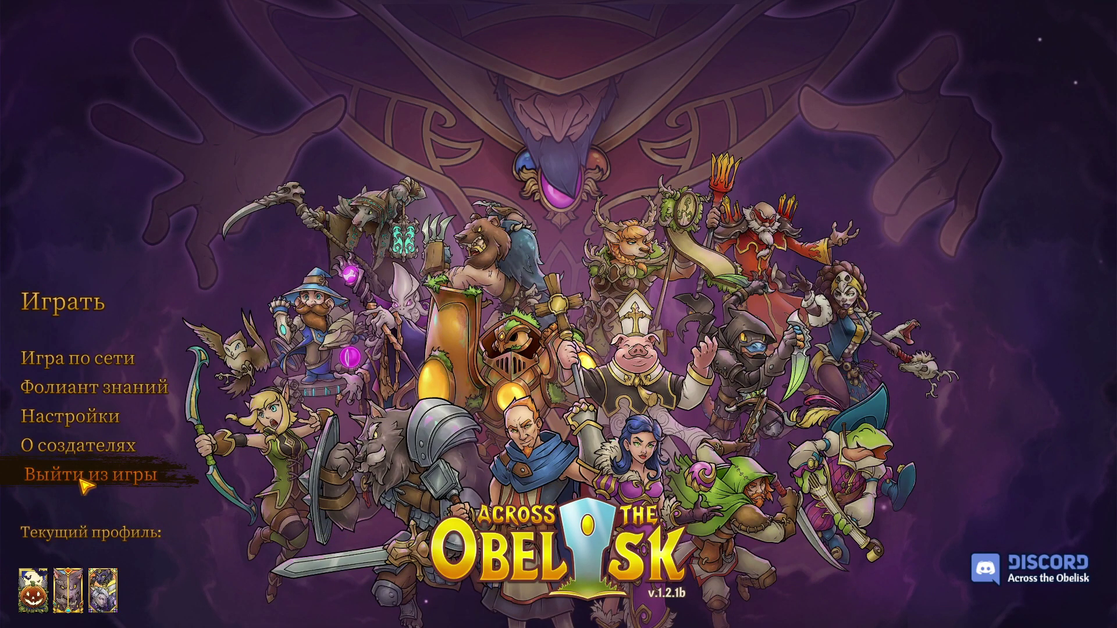
Step: Quit Across the Obelisk, relaunch it from its desktop shortcut, and open the single-player mode selection
click(83, 482)
click(628, 365)
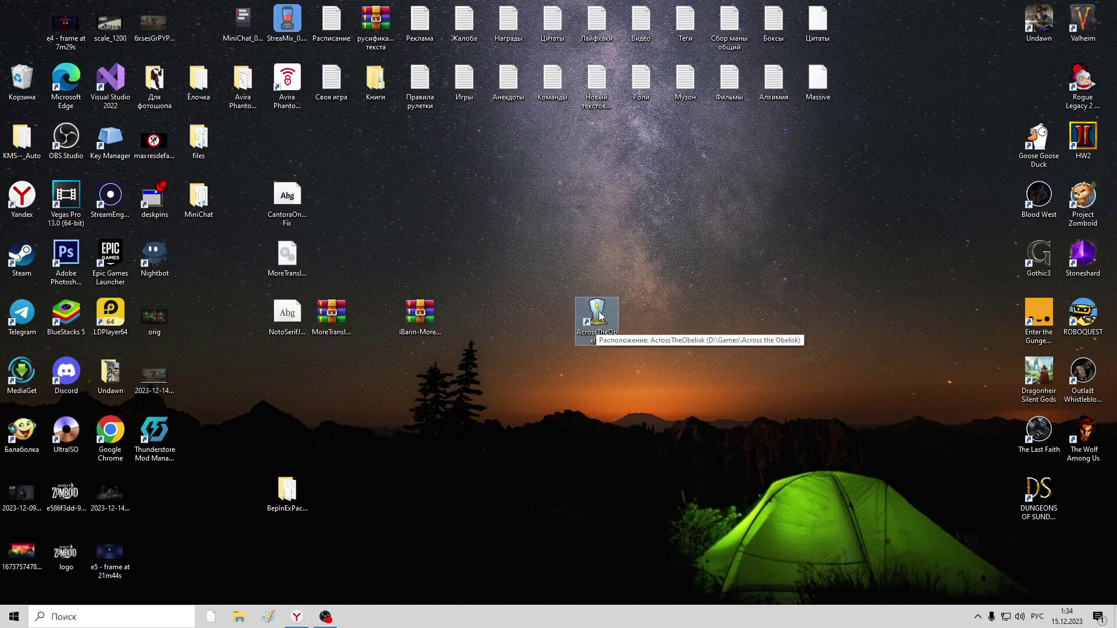
double_click(600, 316)
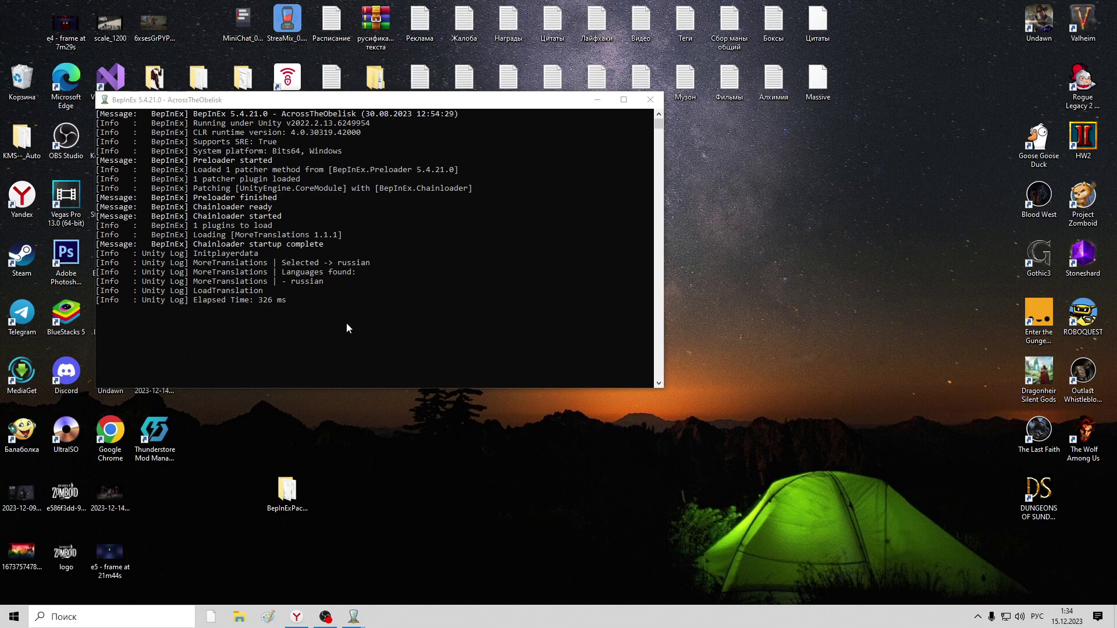
scroll(324, 290, down, 4)
scroll(324, 290, up, 4)
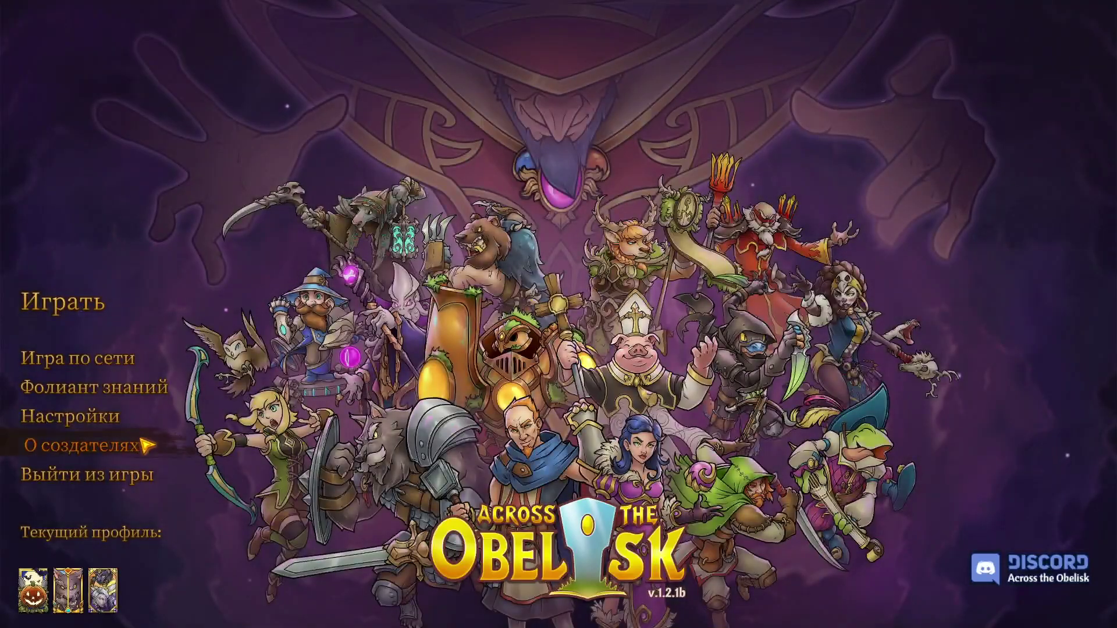
click(138, 313)
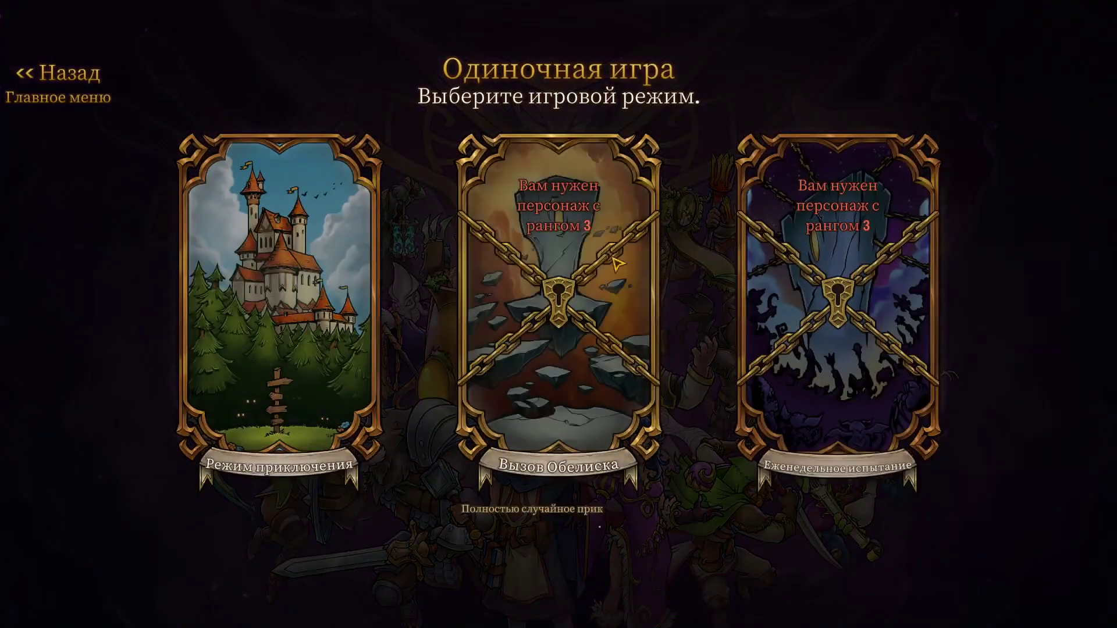